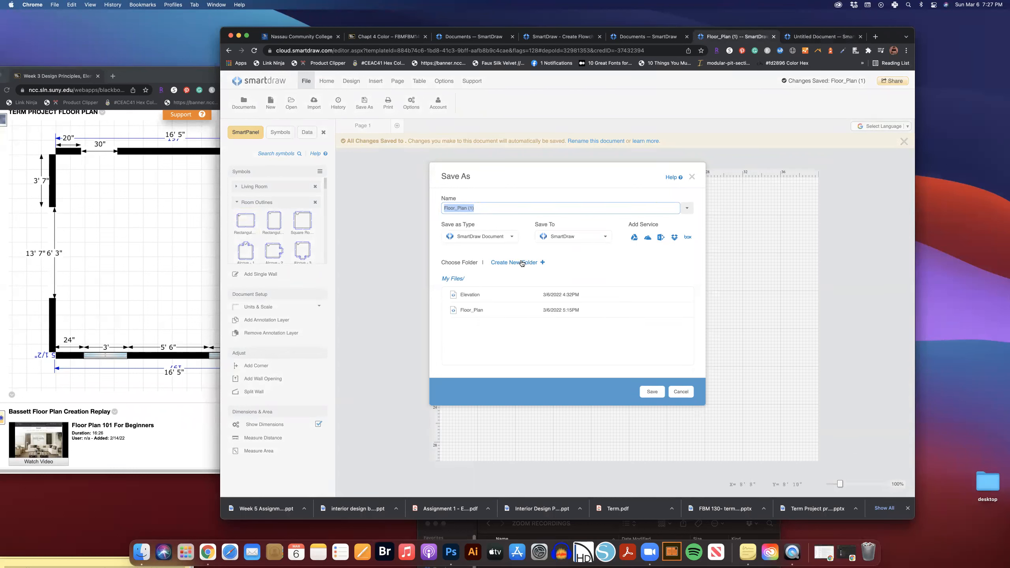
Step: Create a new folder named FBM140 and save the document as Floor_Plan (1) in SmartDraw Document format
click(514, 263)
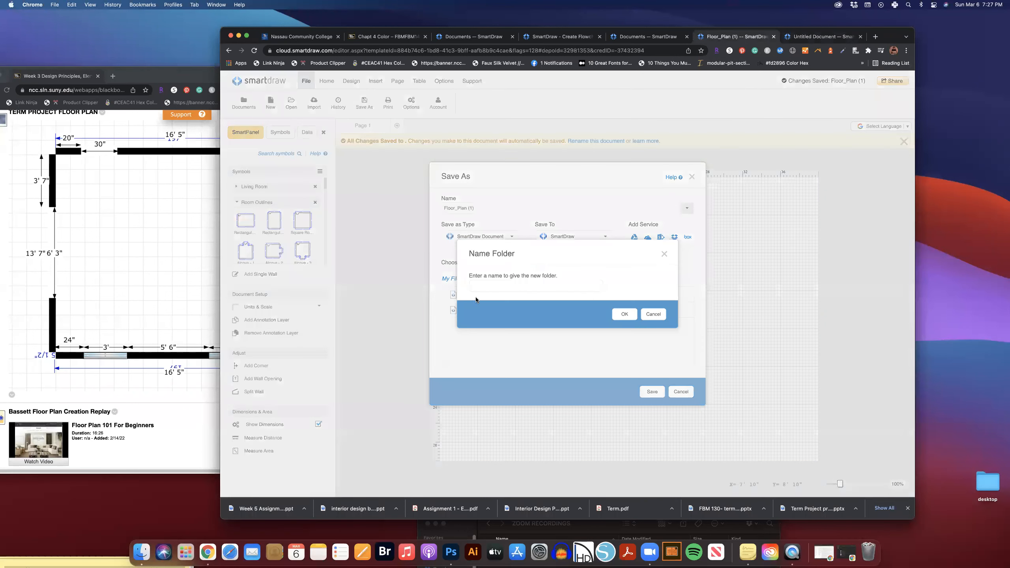
click(487, 285)
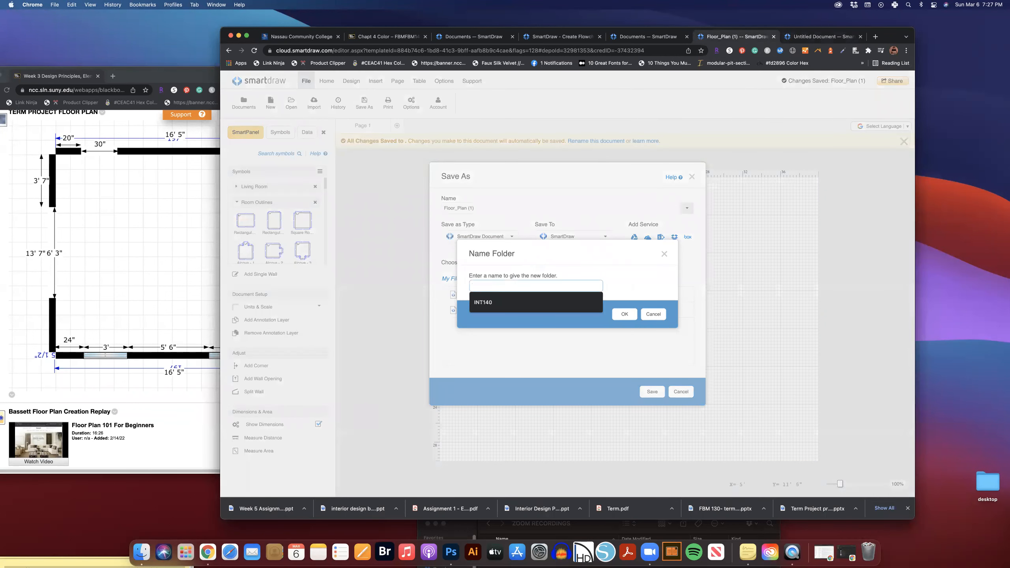
text(FBM140)
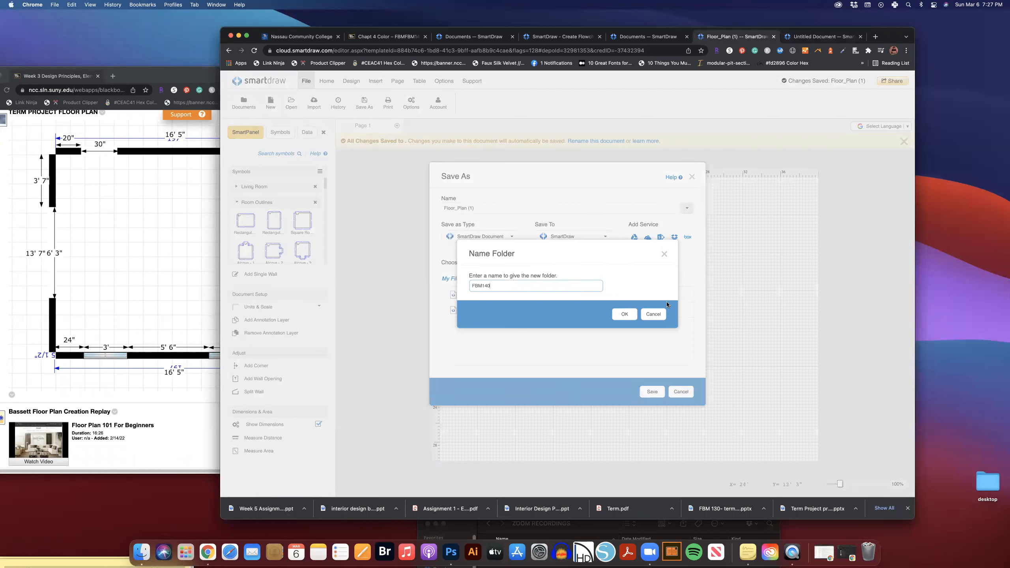
click(622, 315)
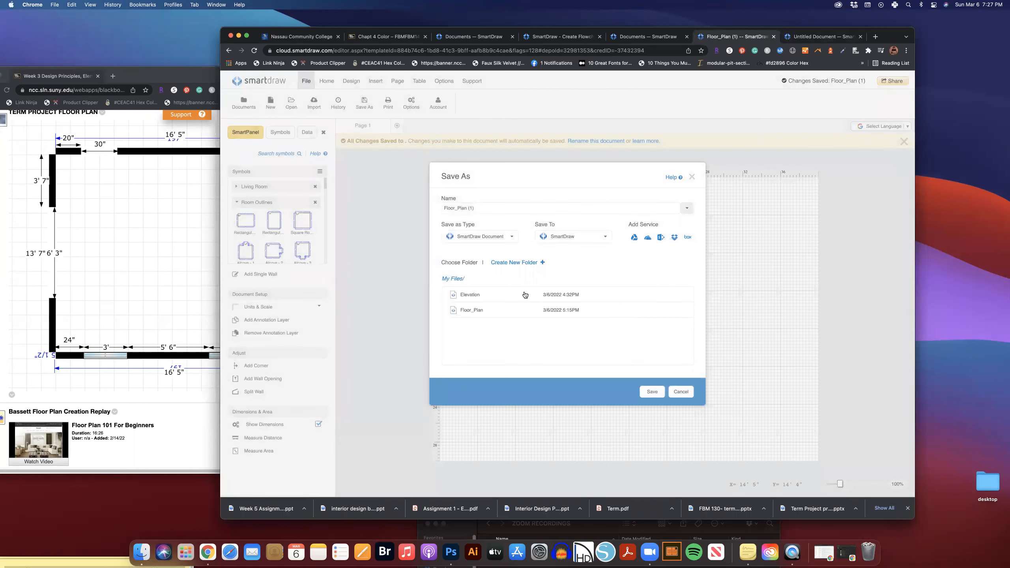
click(652, 391)
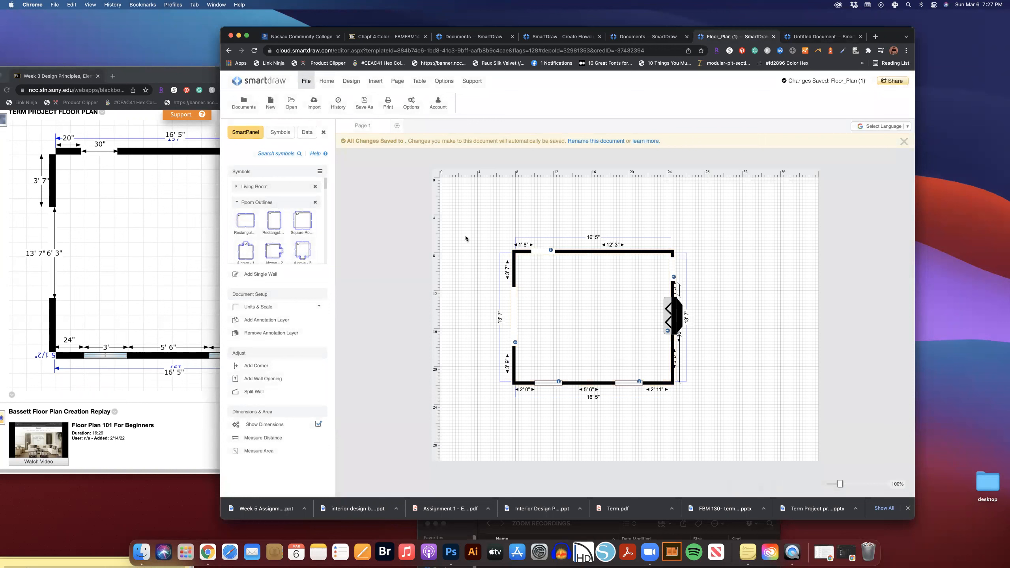
Step: Save the floor plan again as Floor_Plan (1), choosing the FBM140 folder as its location
click(364, 102)
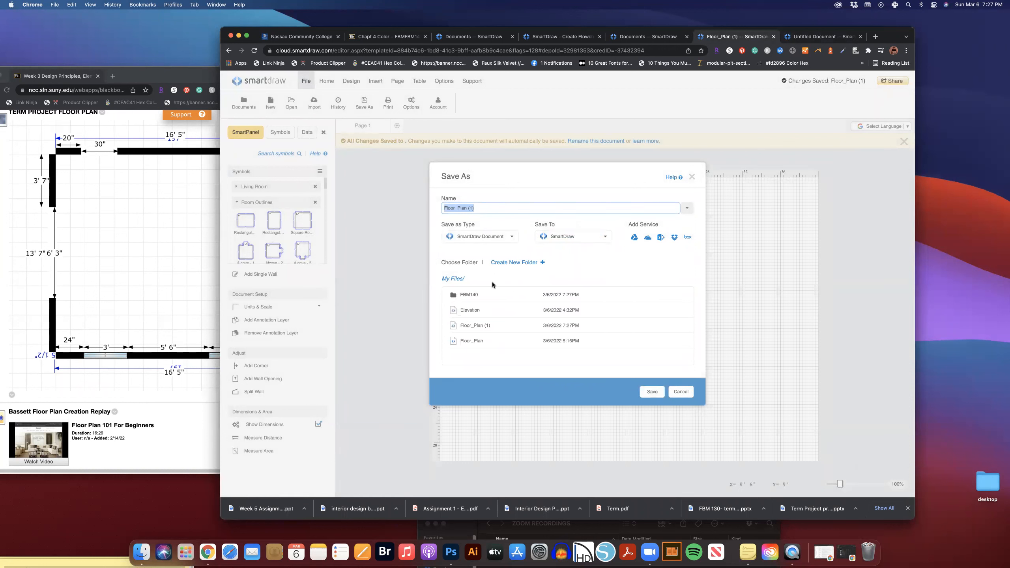
click(471, 296)
click(645, 394)
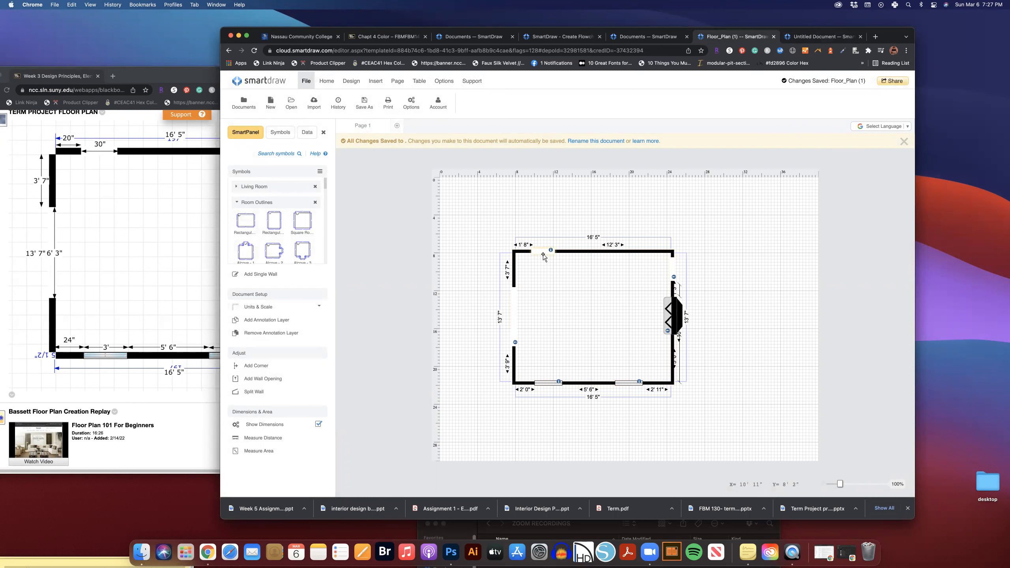
Step: Go through the SmartDraw home page to the My Documents area
click(642, 37)
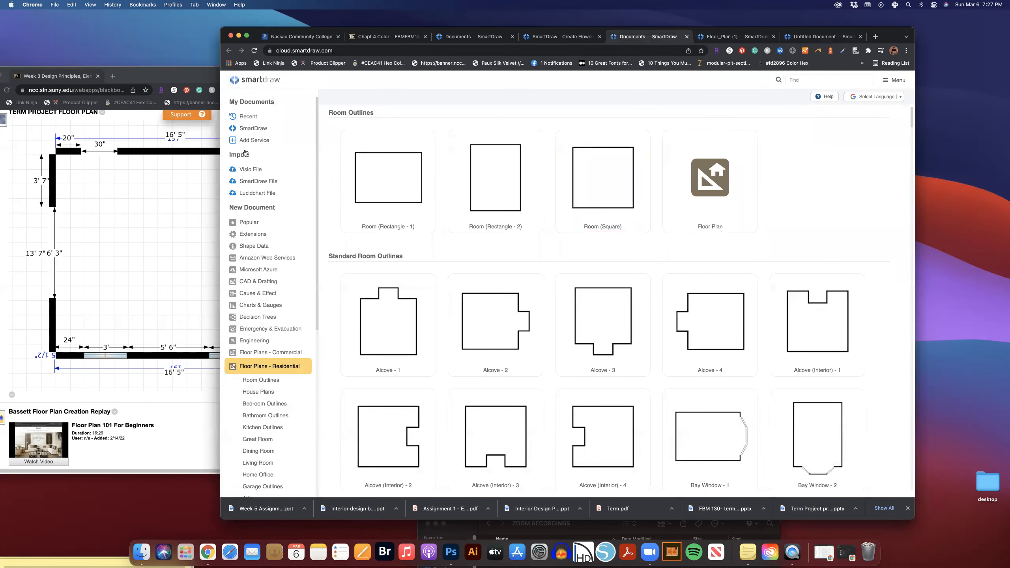
click(258, 80)
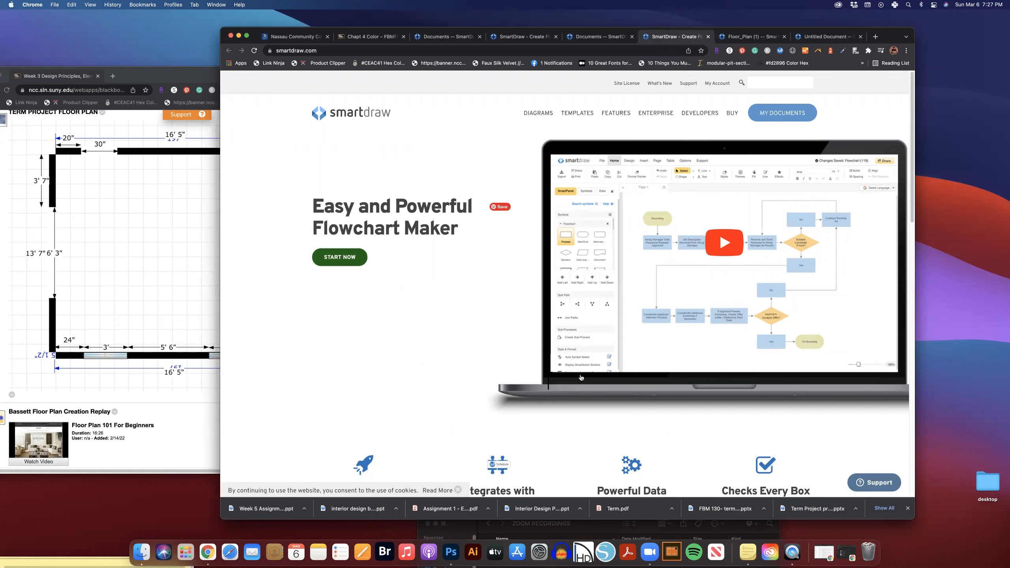
click(775, 113)
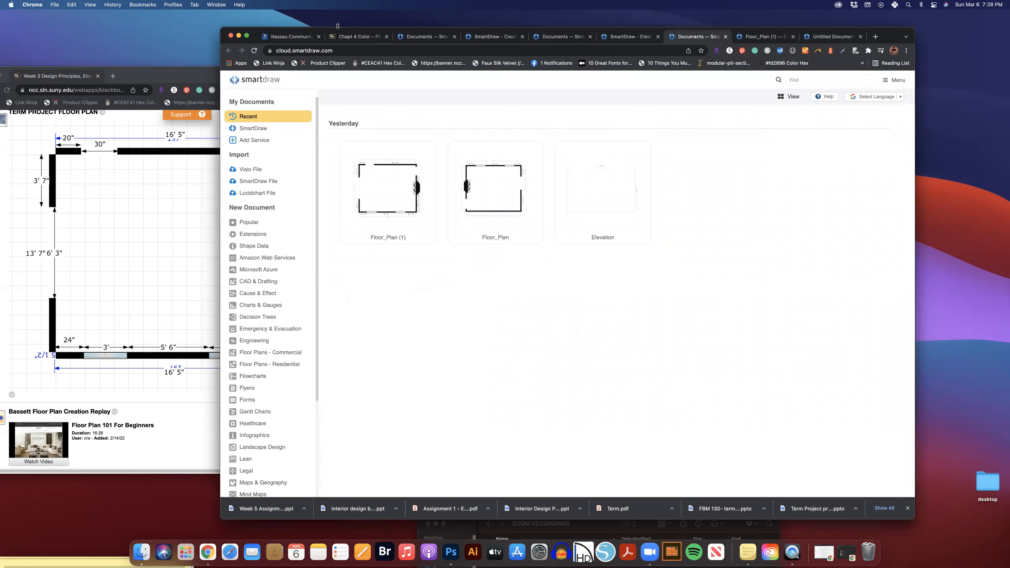
Step: Create a new blank Floor Plan from the Floor Plans - Residential category, keeping the reference plan in view beside it
drag(360, 32, 461, 28)
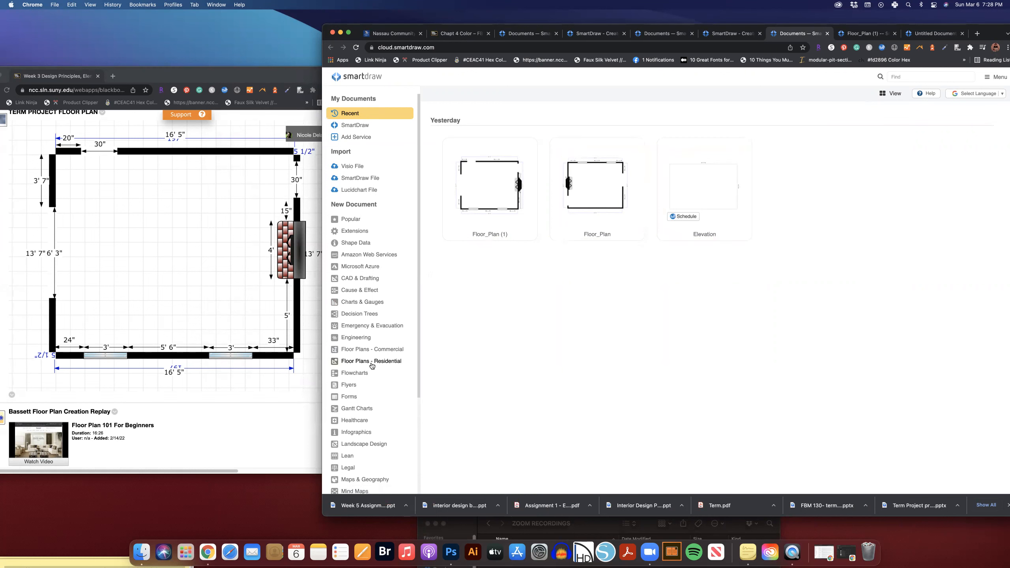
scroll(370, 354, down, 2)
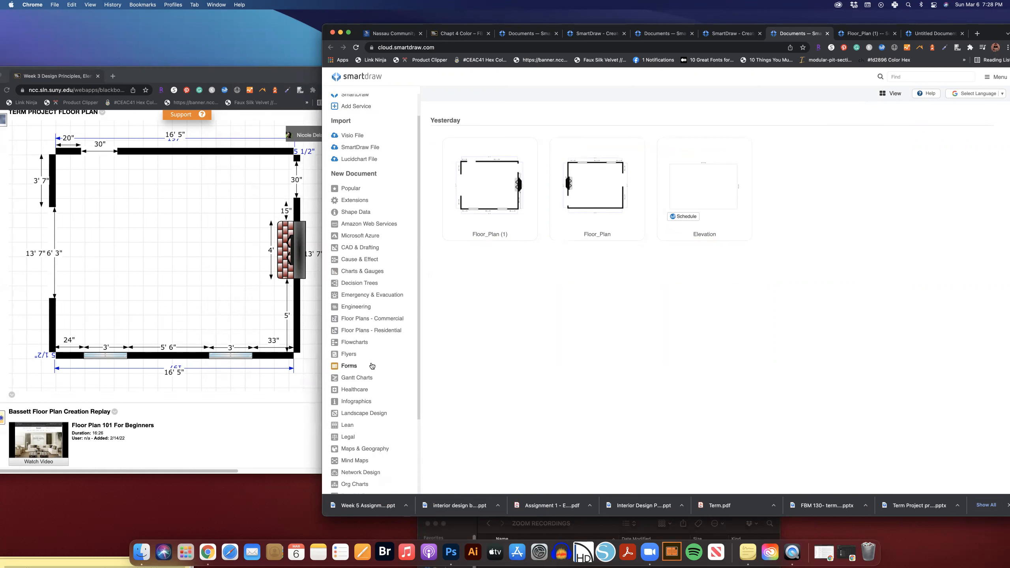
click(359, 333)
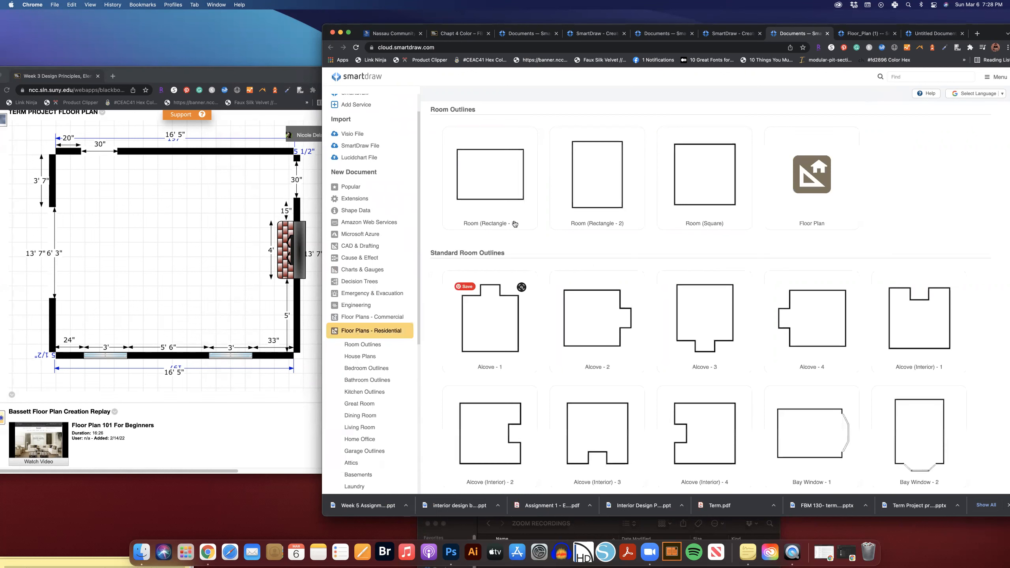
click(818, 173)
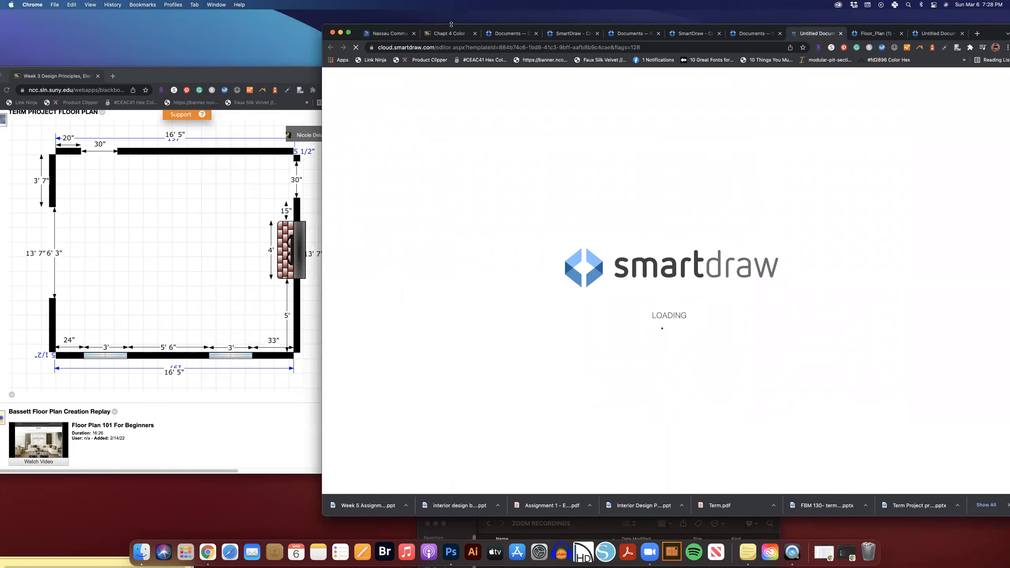
drag(459, 28, 414, 14)
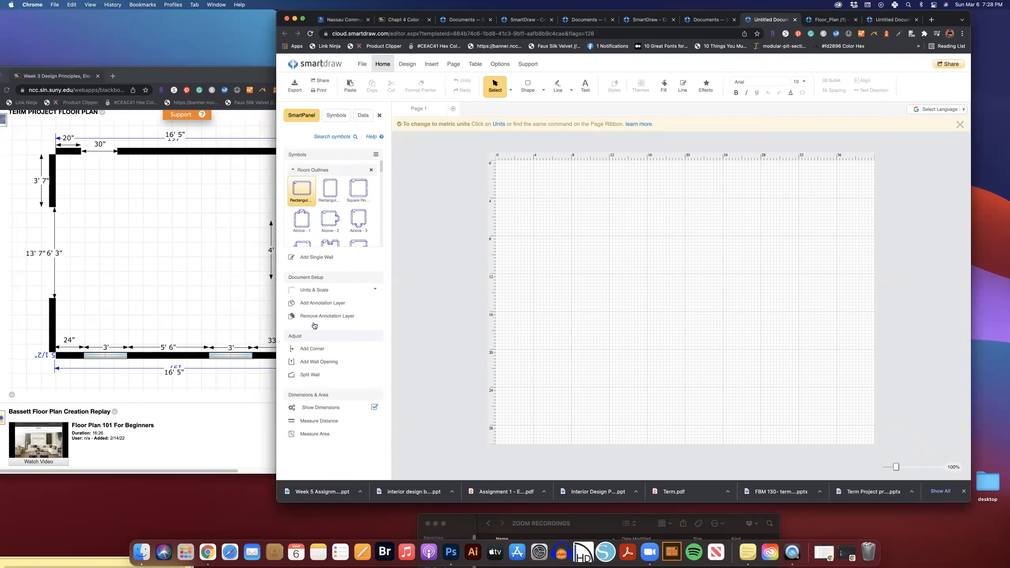
Step: Check the Architectural options under Units & Scale and leave the current scale selected
click(375, 291)
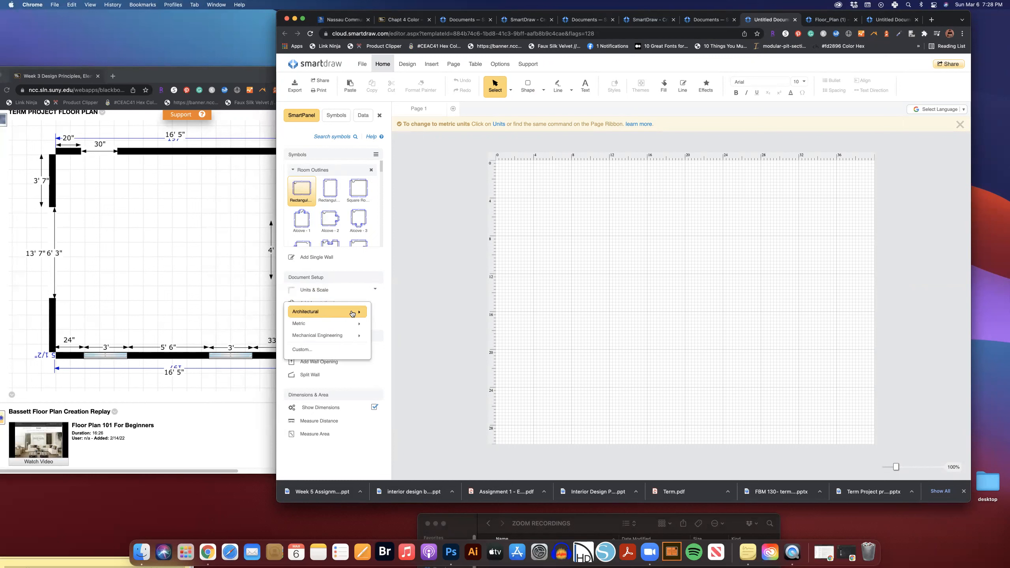
mouse_move(351, 314)
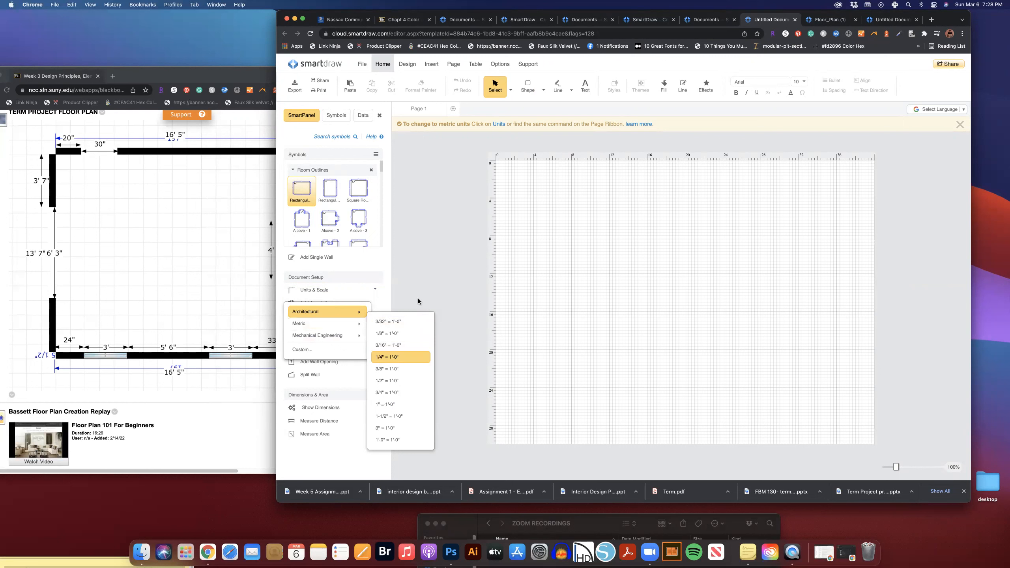
click(410, 309)
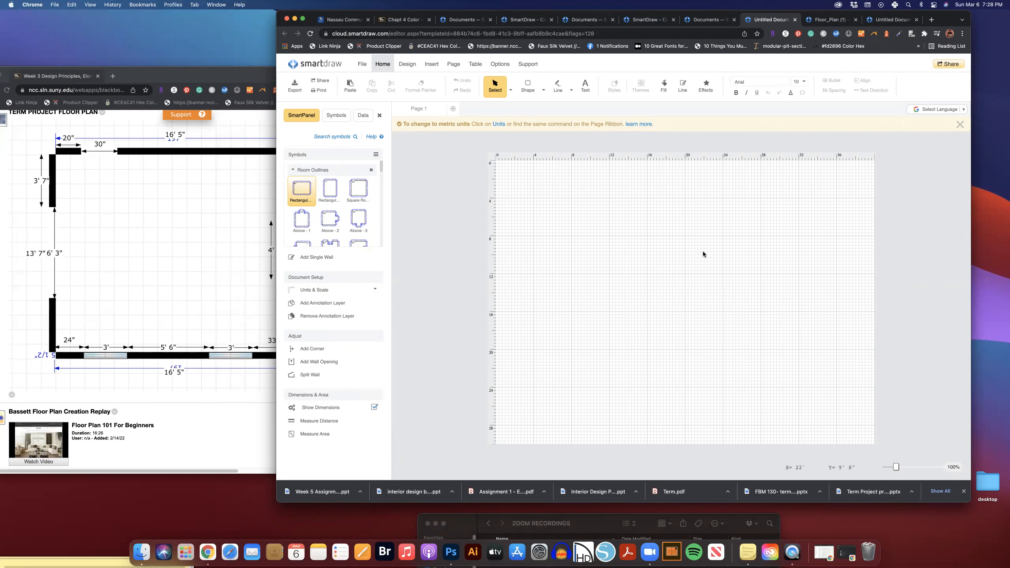
Step: Draw a horizontal single wall about 16' 6" long across the upper part of the page
click(323, 258)
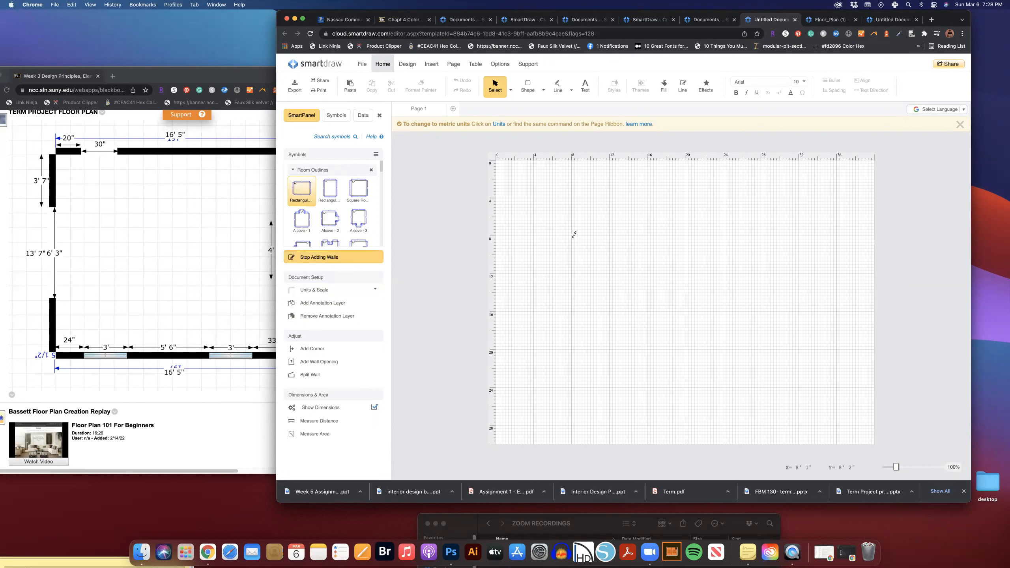
drag(574, 236, 730, 239)
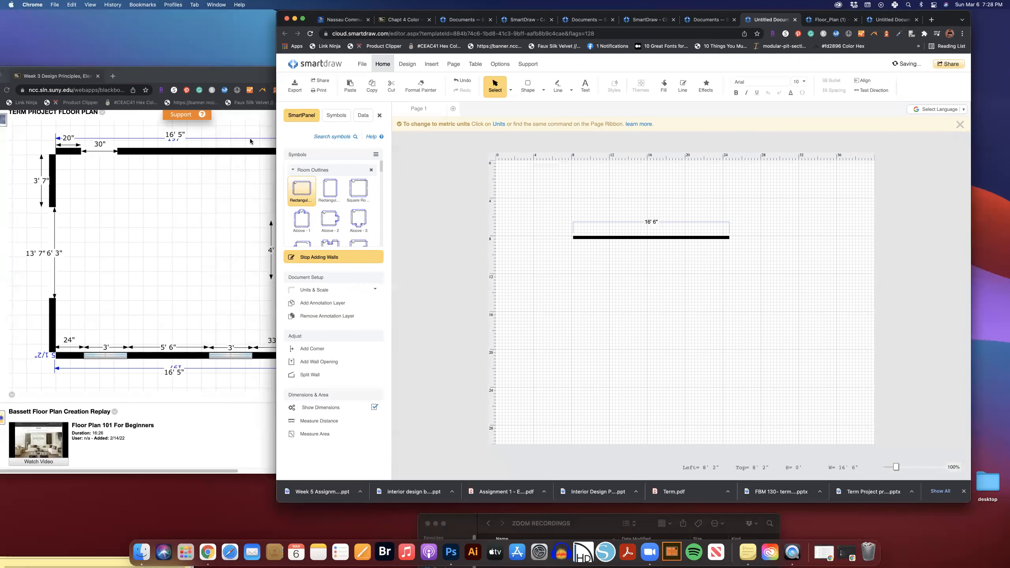
drag(656, 220, 685, 203)
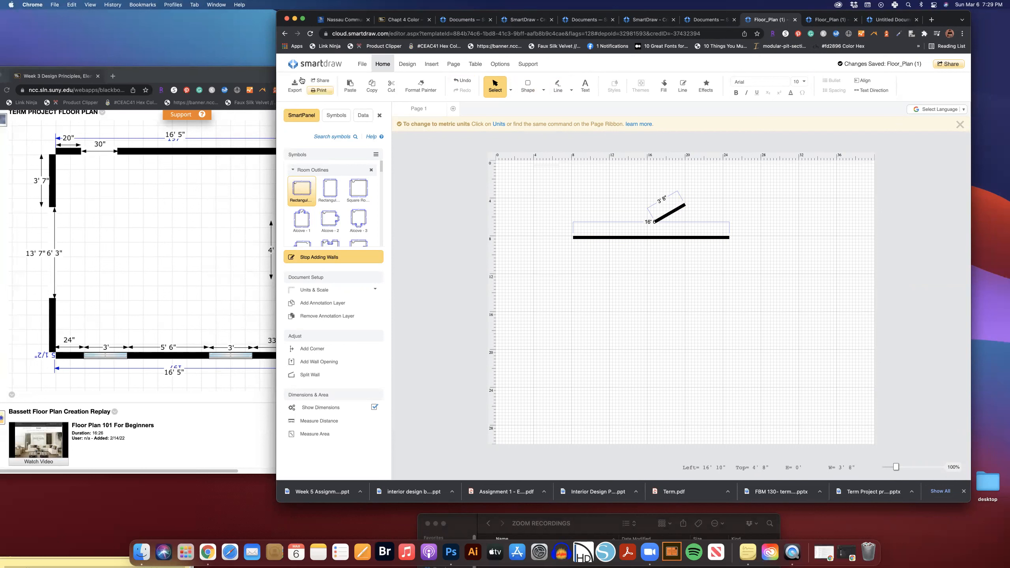
drag(702, 194, 657, 195)
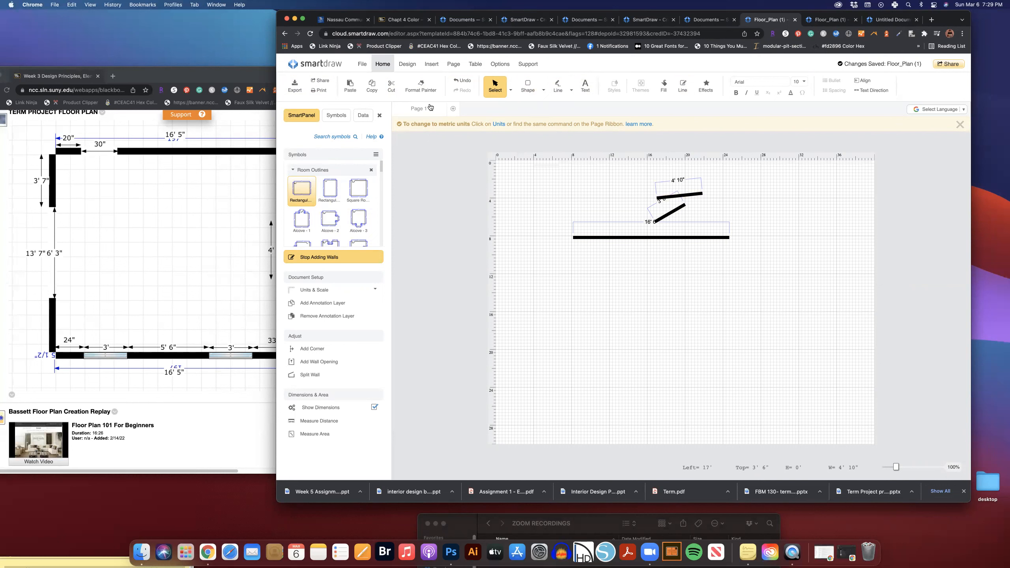
click(495, 82)
click(691, 195)
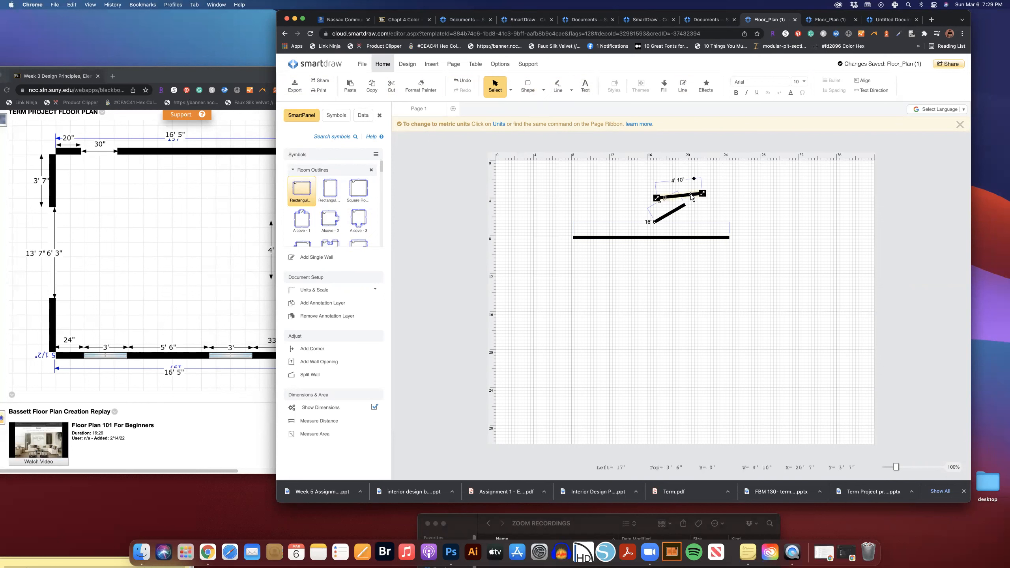
key(BackSpace)
click(677, 211)
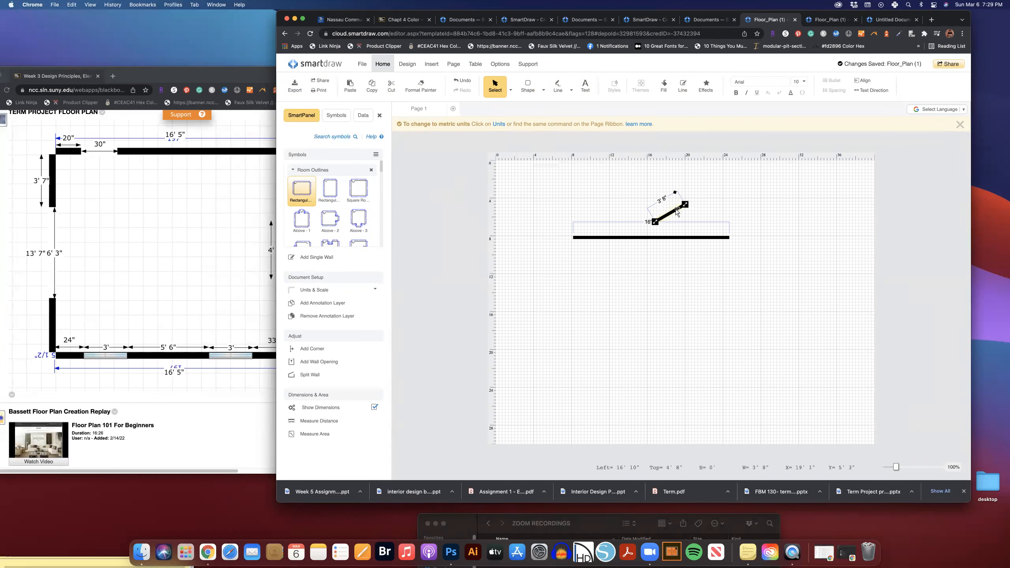
key(BackSpace)
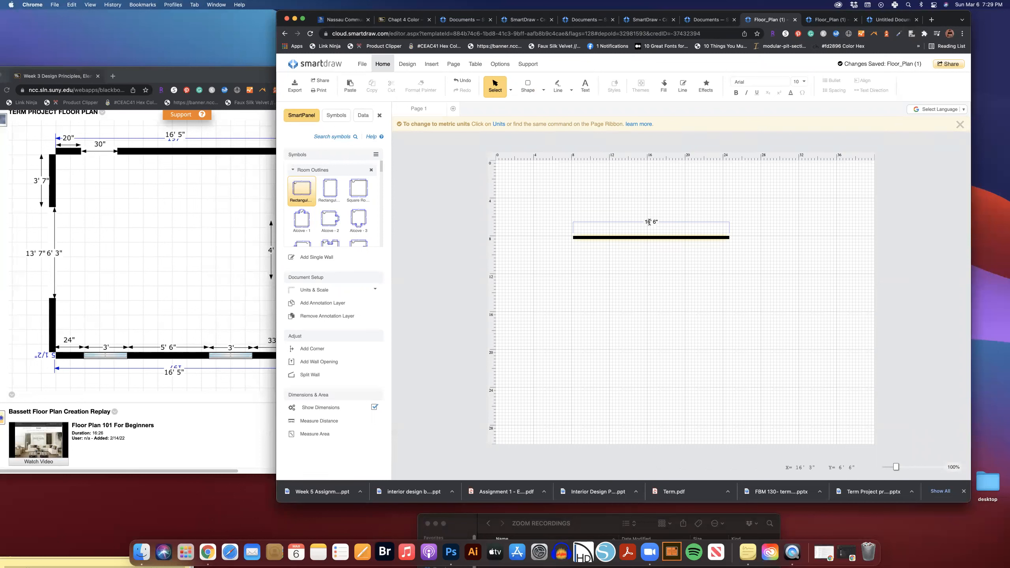
Step: Set the length of the upper horizontal wall to 16' 5"
click(654, 238)
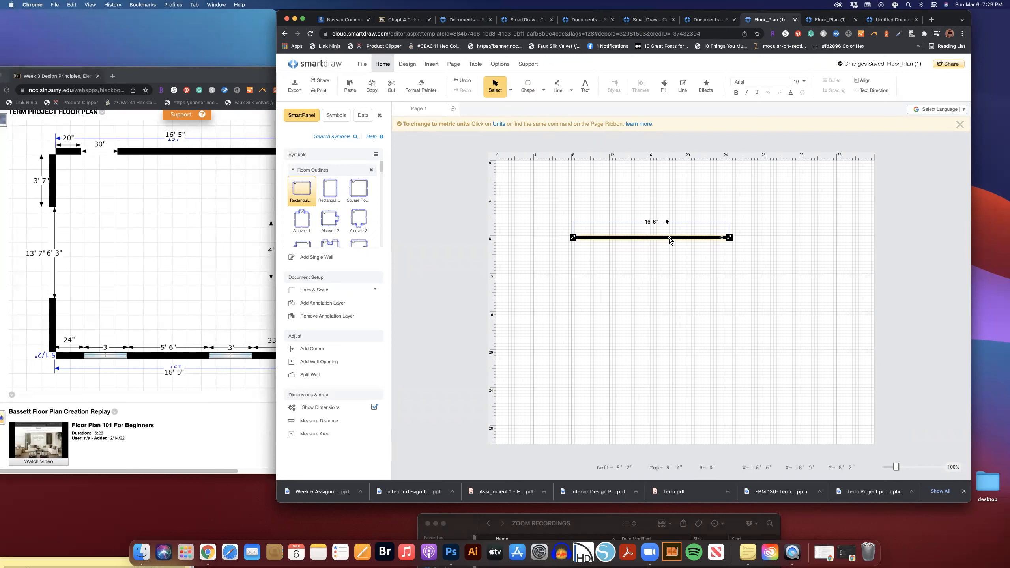
click(654, 222)
key(Return)
Step: Draw a vertical single wall down from the left end of the upper wall and set its length to 13' 7"
click(315, 258)
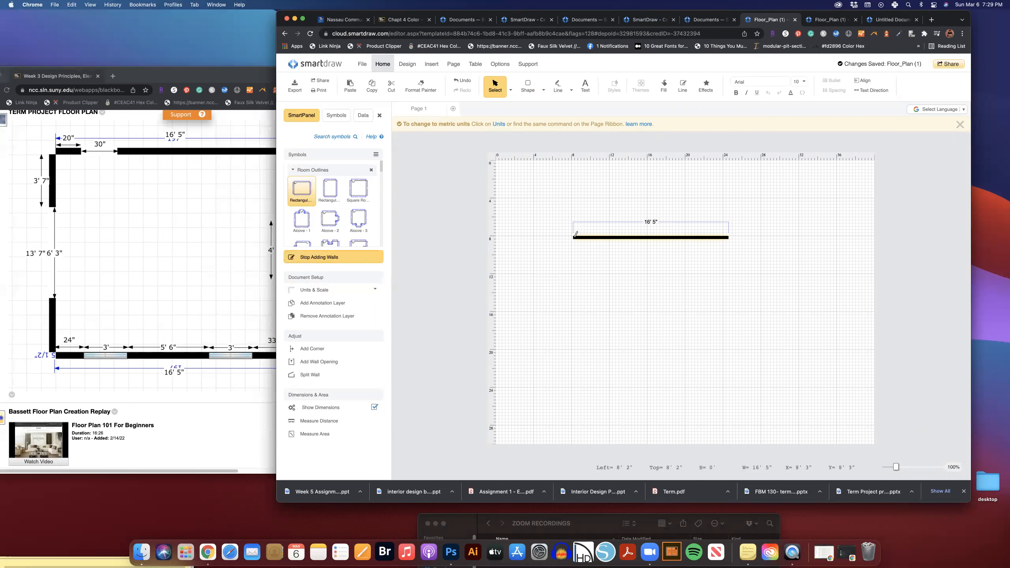
drag(574, 239, 574, 366)
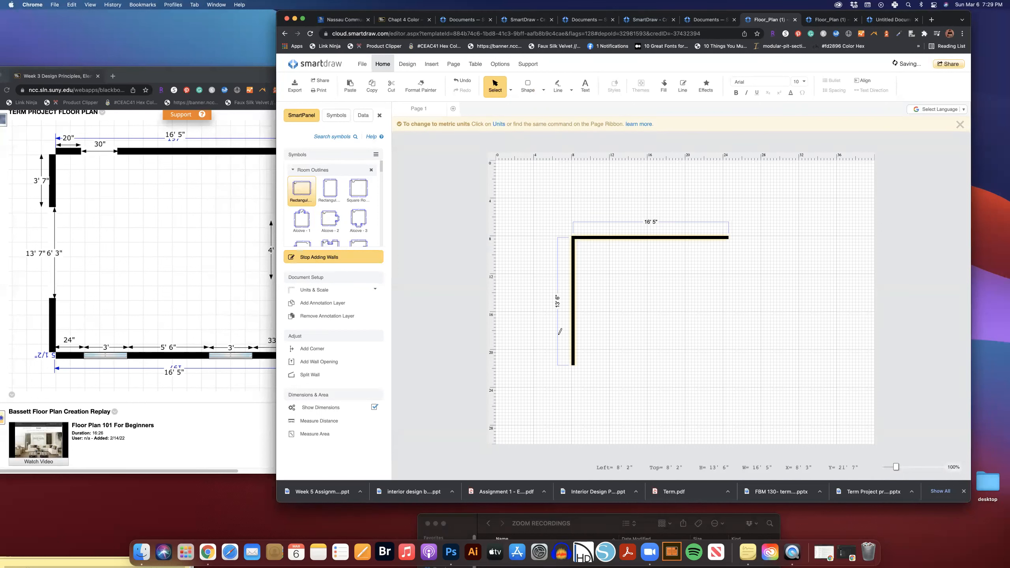
click(495, 84)
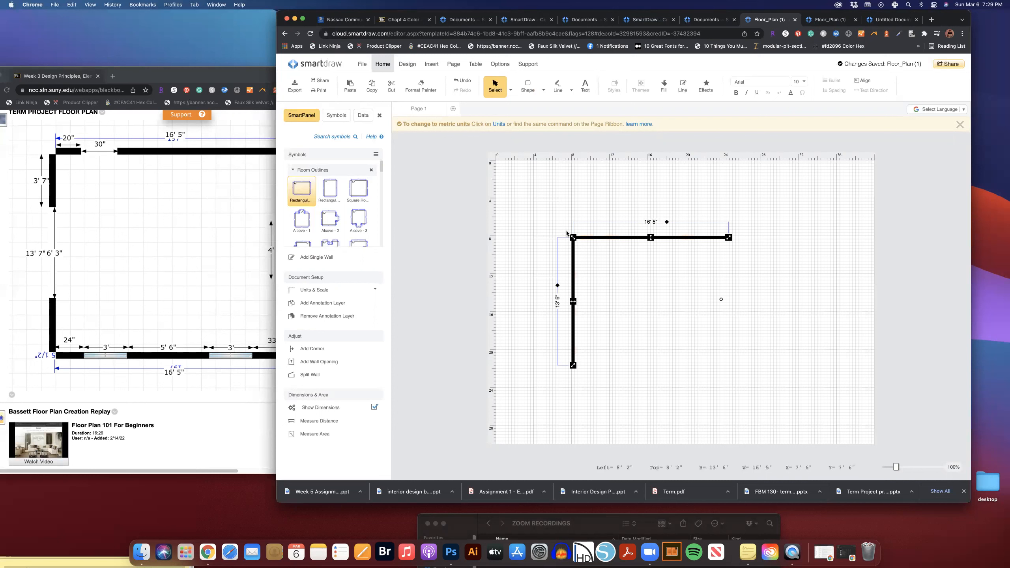
click(558, 301)
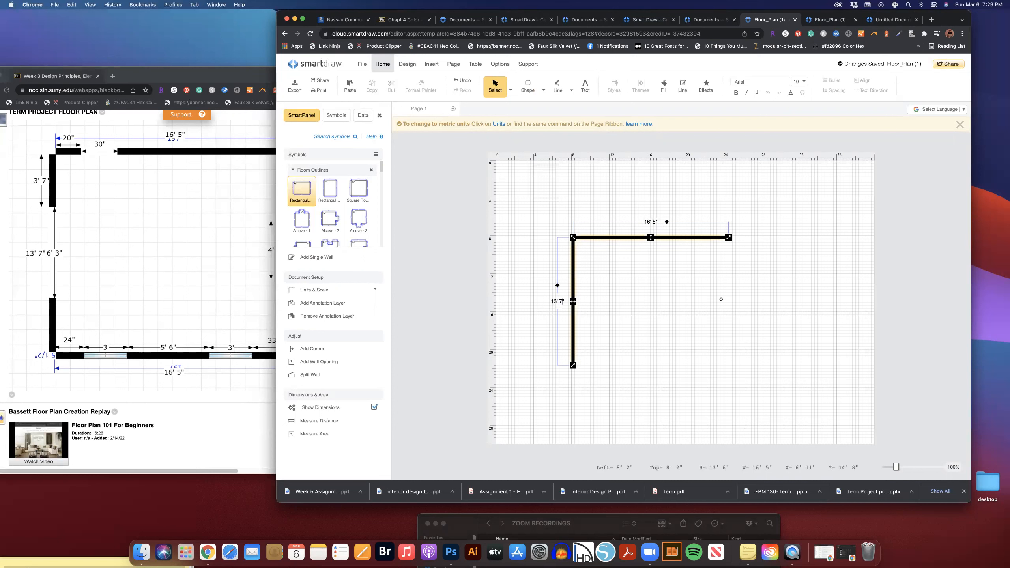
key(Return)
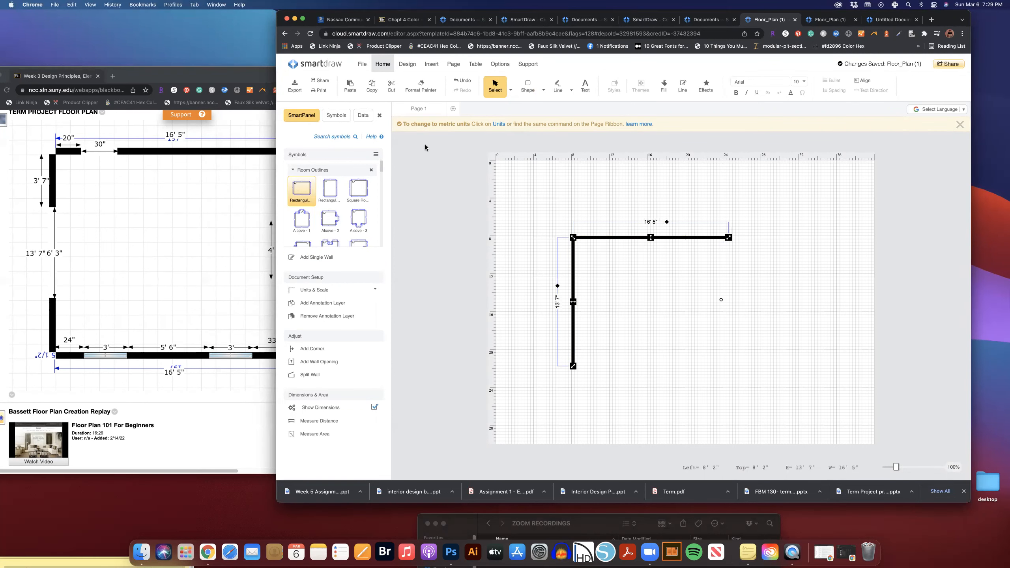
Step: Draw a horizontal single wall from the lower end of the left wall and set its length to 16' 5"
click(317, 257)
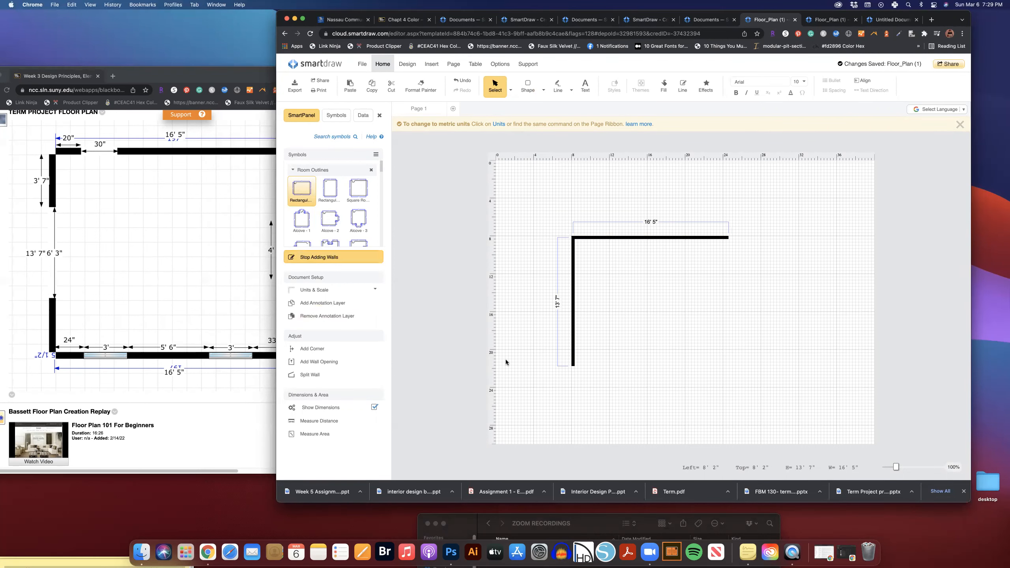
mouse_move(573, 364)
mouse_down()
mouse_move(743, 364)
mouse_move(729, 365)
mouse_up()
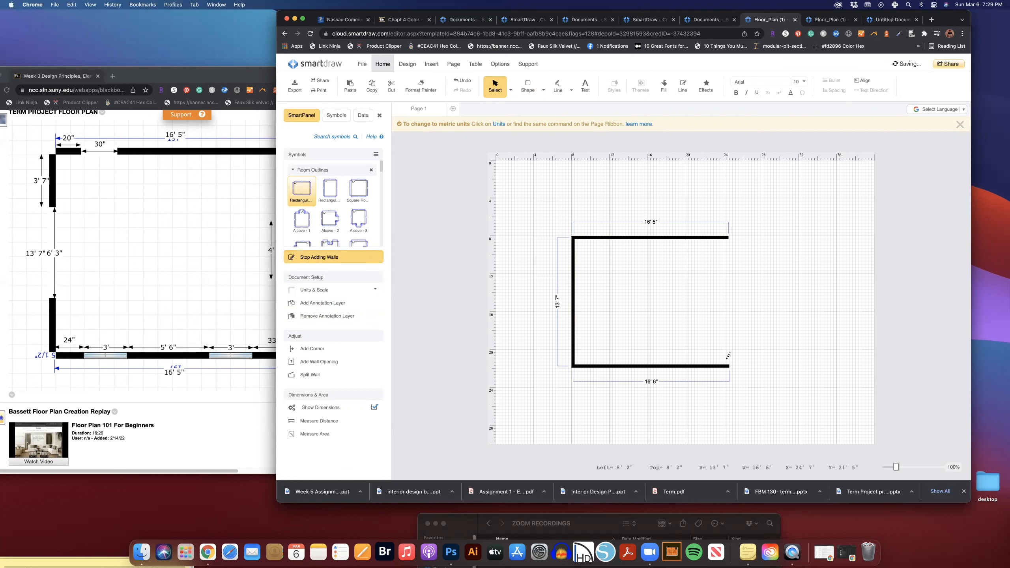
click(497, 82)
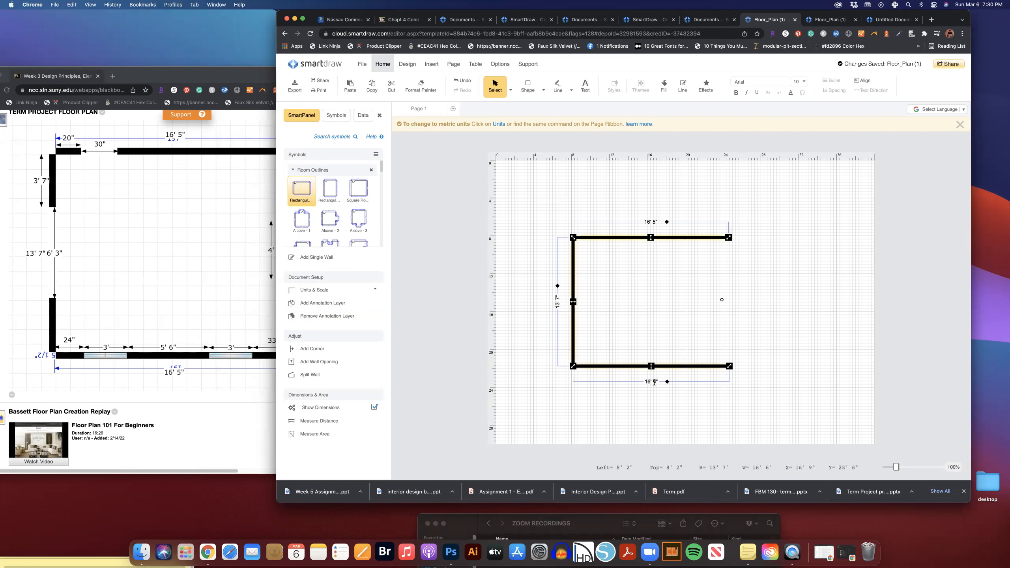
click(667, 382)
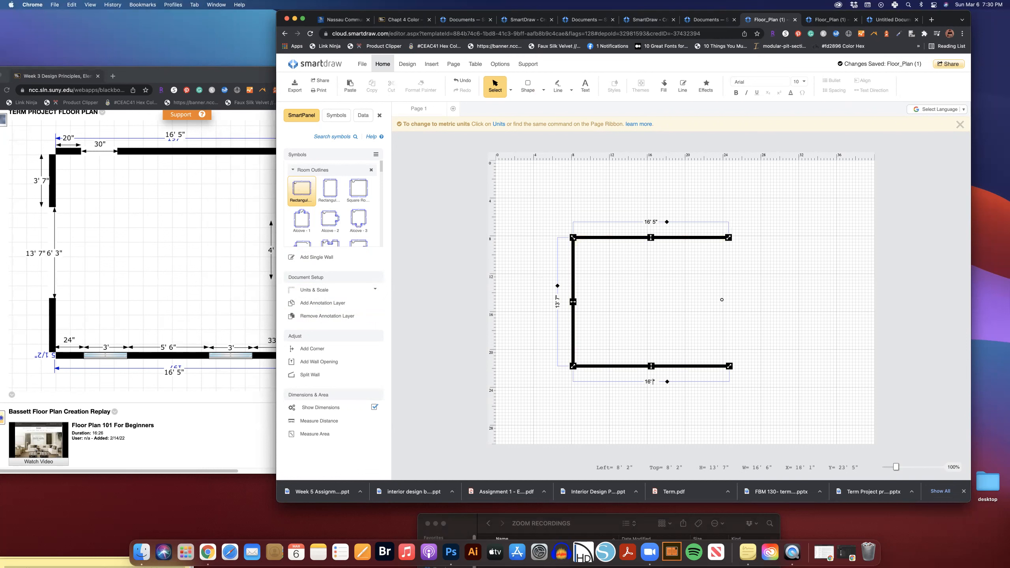
key(Return)
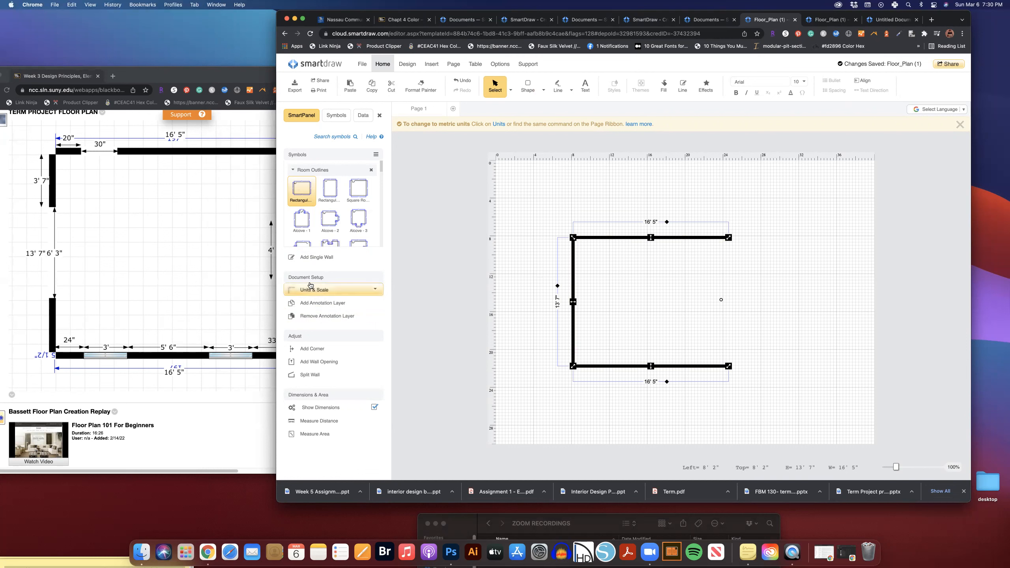
Step: Close the room with a vertical single wall 13' 7" long between the right ends of the upper and lower walls
click(315, 258)
drag(729, 237, 729, 366)
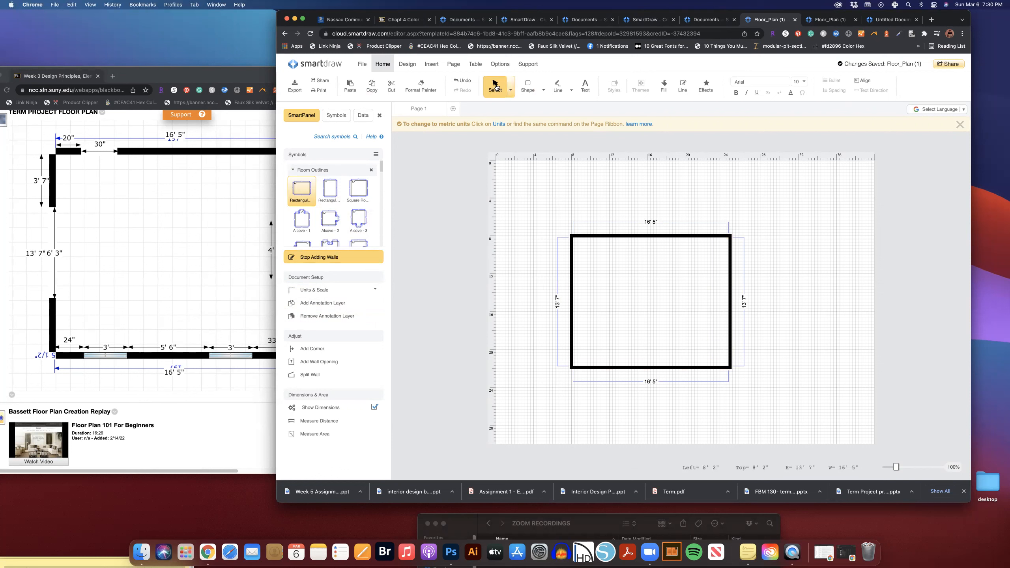
click(732, 320)
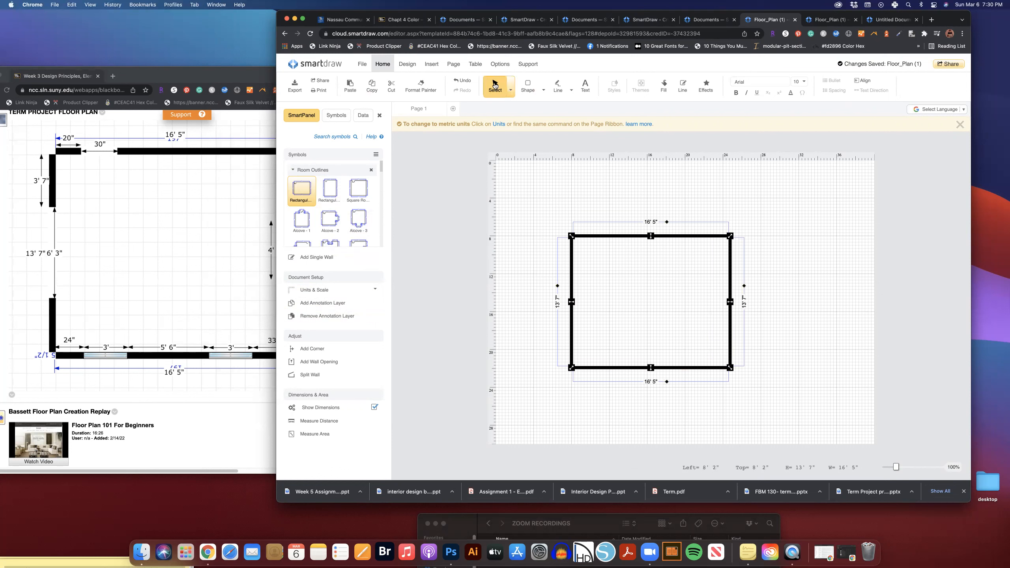
click(792, 307)
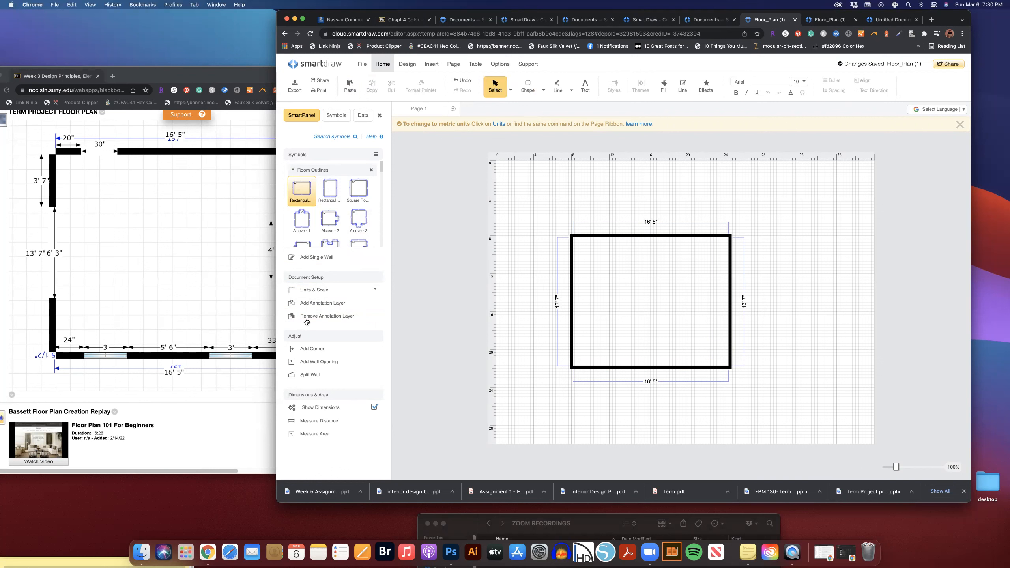
Step: Place a rectangular room outline to the right of the first room and resize it to 19' 3" by 13' 7"
click(308, 259)
drag(303, 191, 788, 301)
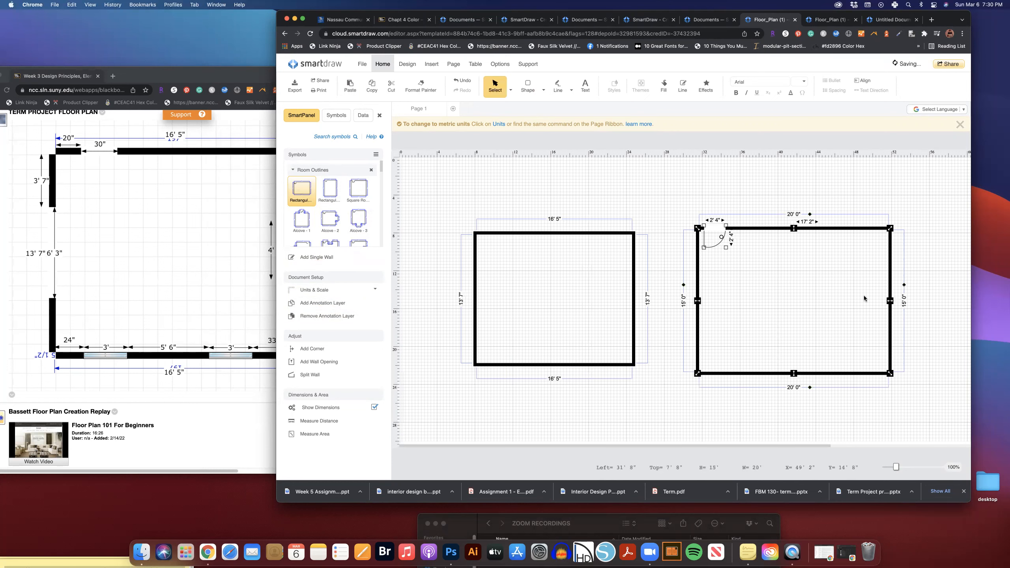
mouse_move(890, 301)
mouse_down()
mouse_move(875, 303)
mouse_move(885, 303)
mouse_up()
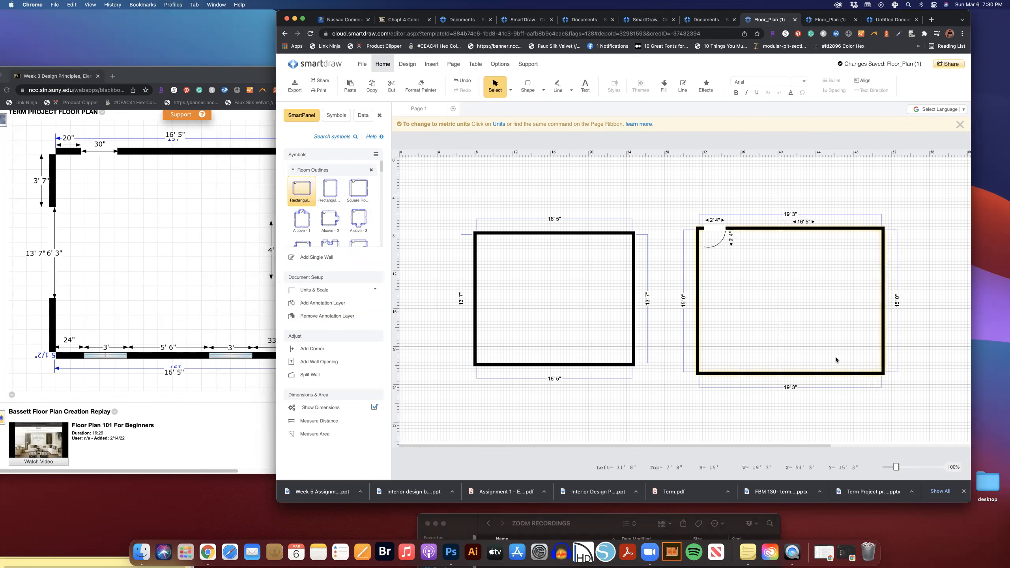
drag(791, 373, 792, 362)
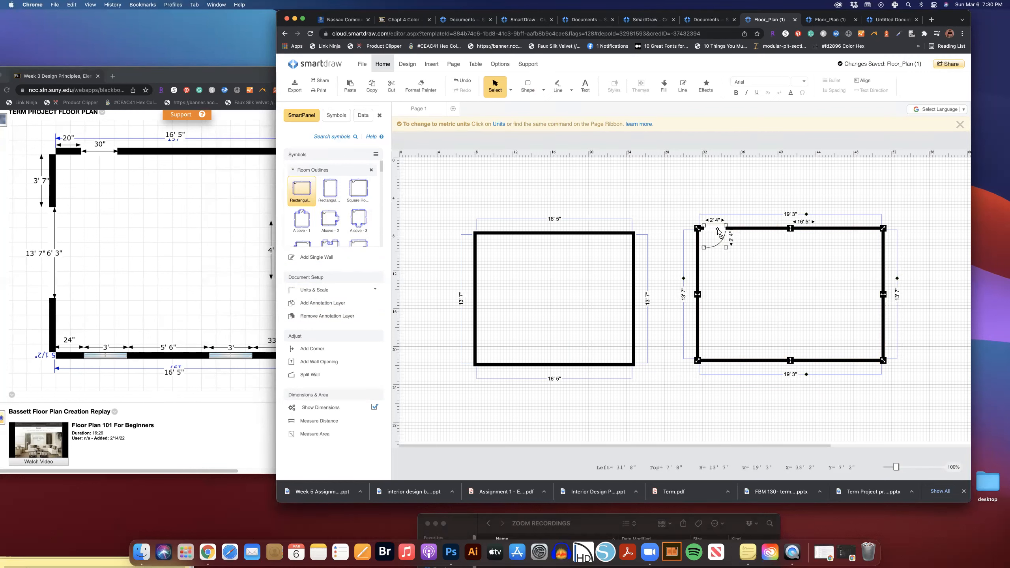
Step: Restore the second room after deleting it together with its door, and move it level with the first room
key(Delete)
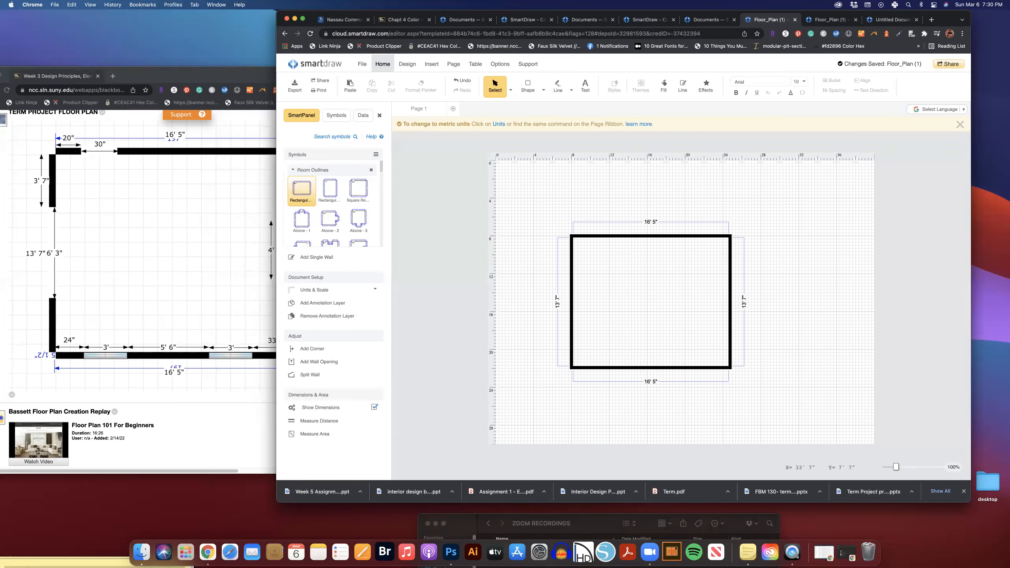
click(462, 82)
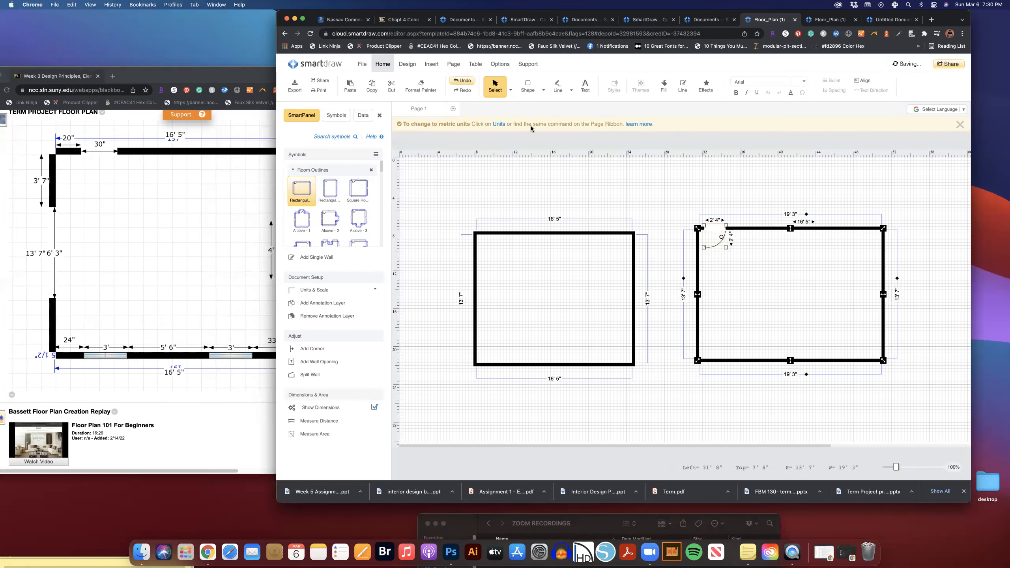
drag(806, 230, 803, 233)
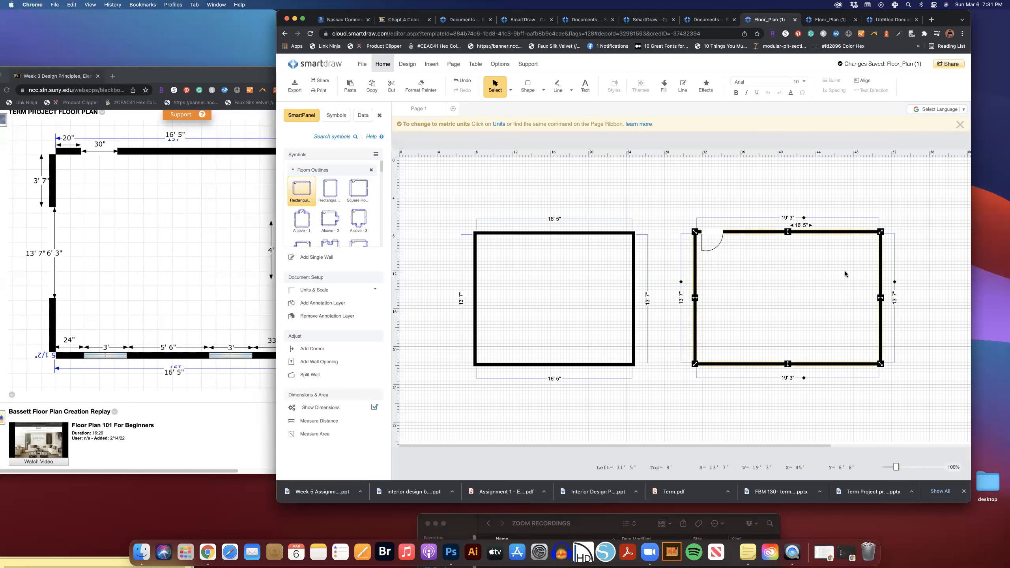
click(894, 405)
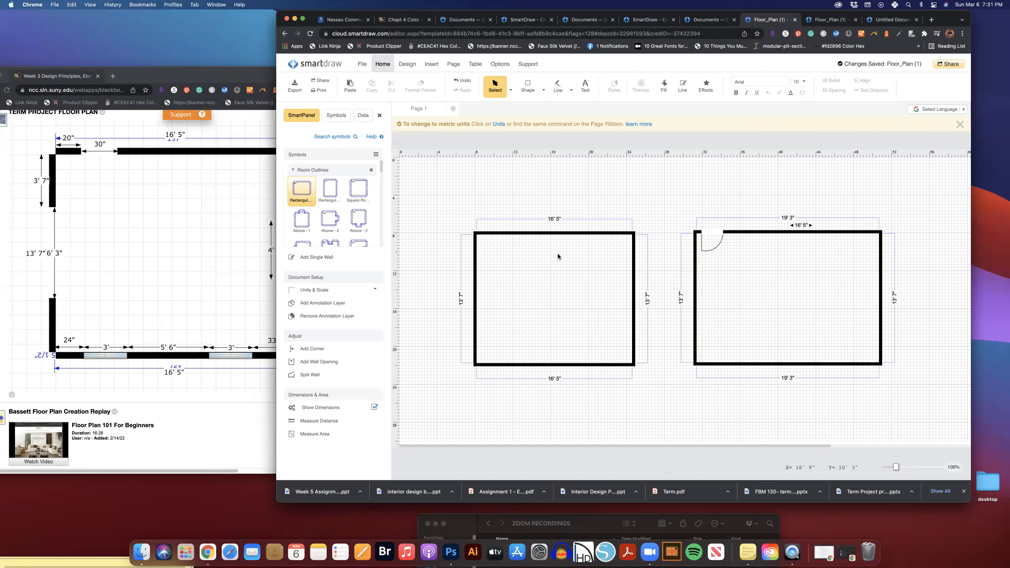
Step: Delete only the door from the upper wall of the second room
click(605, 235)
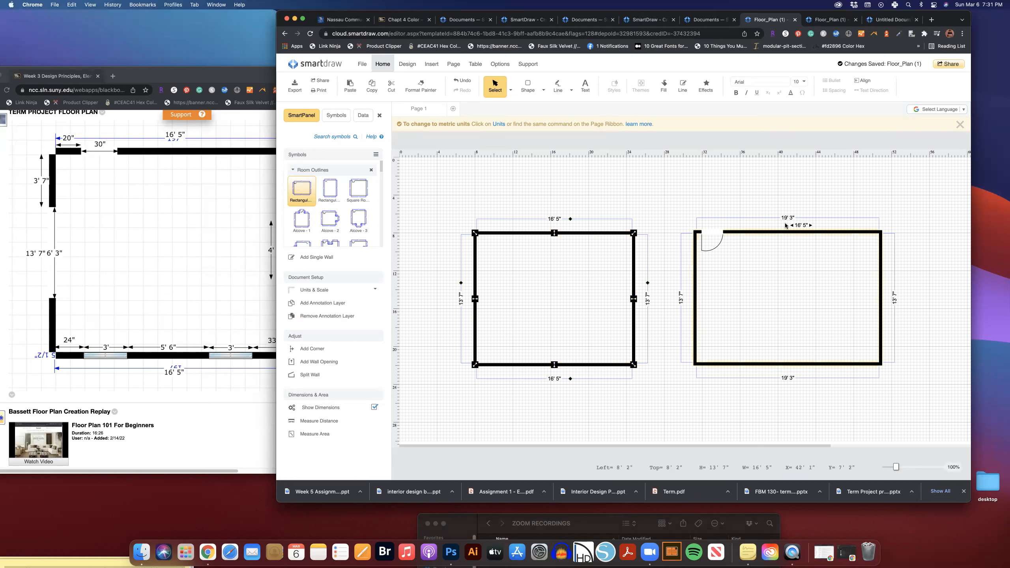
click(820, 343)
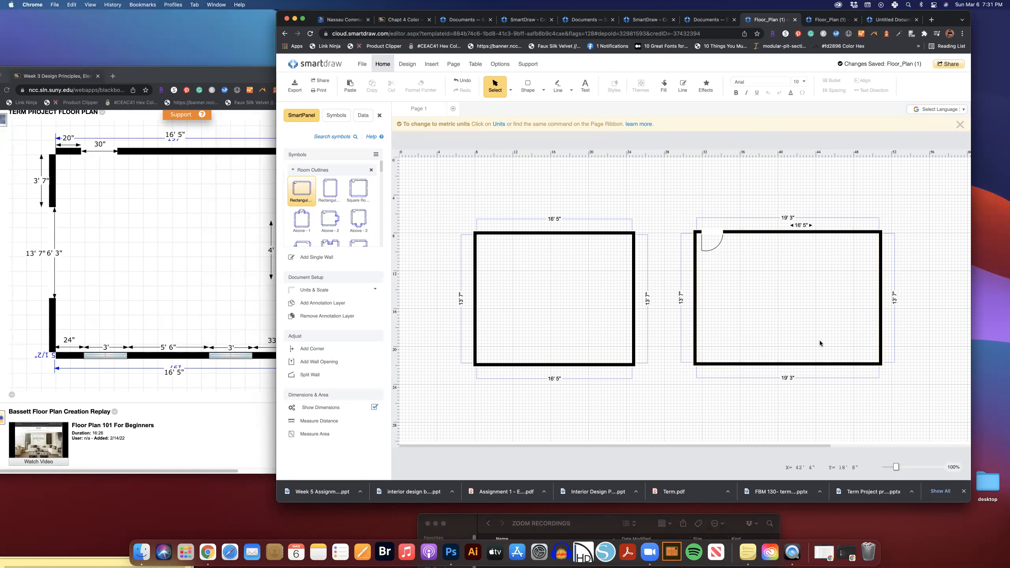
click(787, 234)
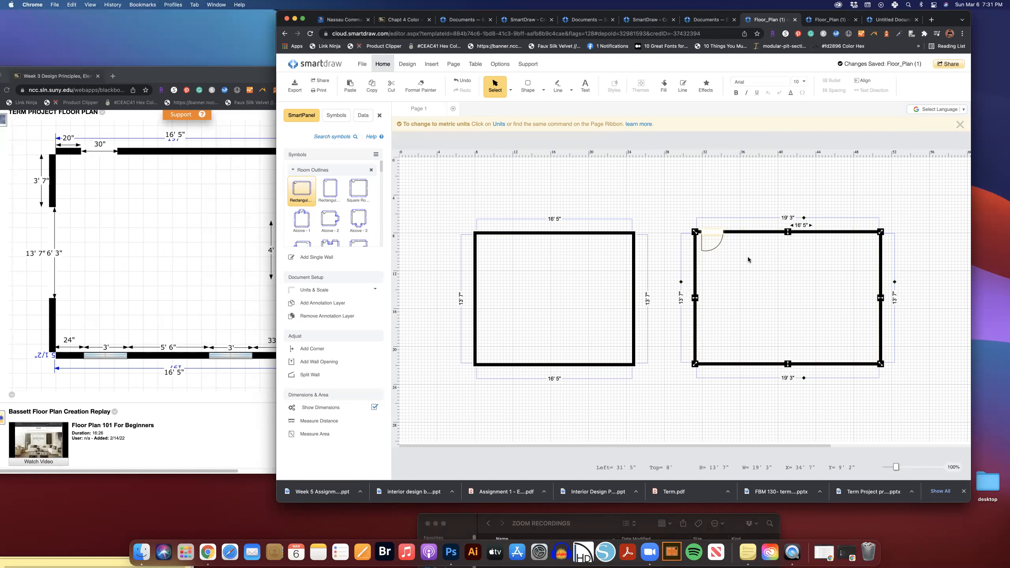
click(759, 282)
click(711, 234)
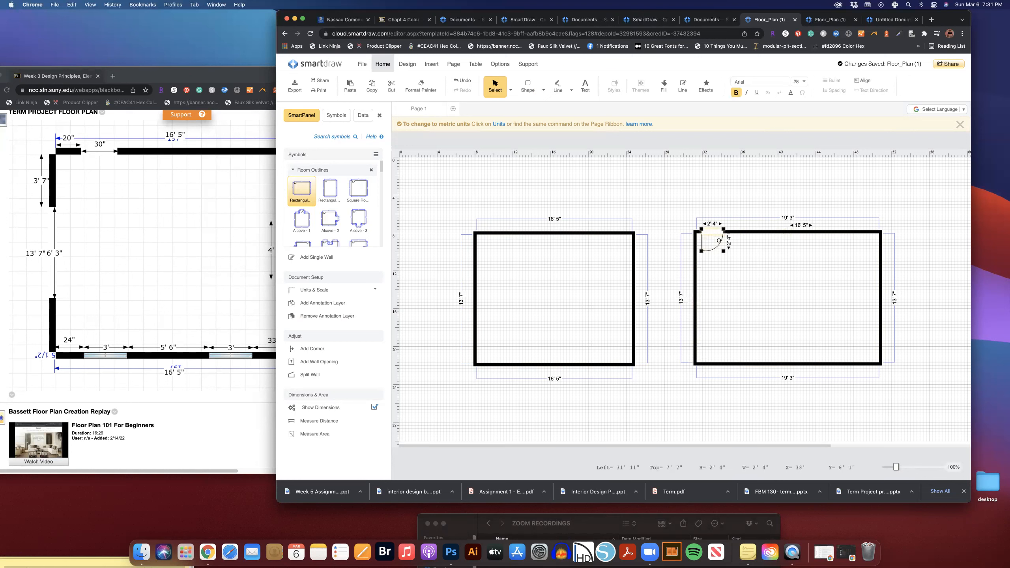
key(Delete)
Step: Narrow the second room to 16' 5" wide and shift it slightly farther from the first room
click(881, 297)
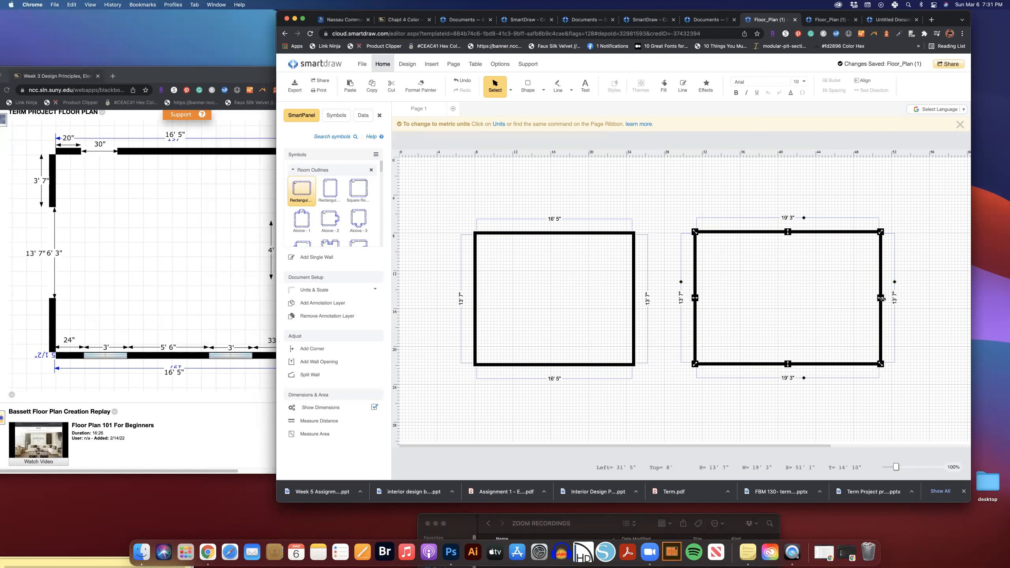
drag(880, 297, 855, 299)
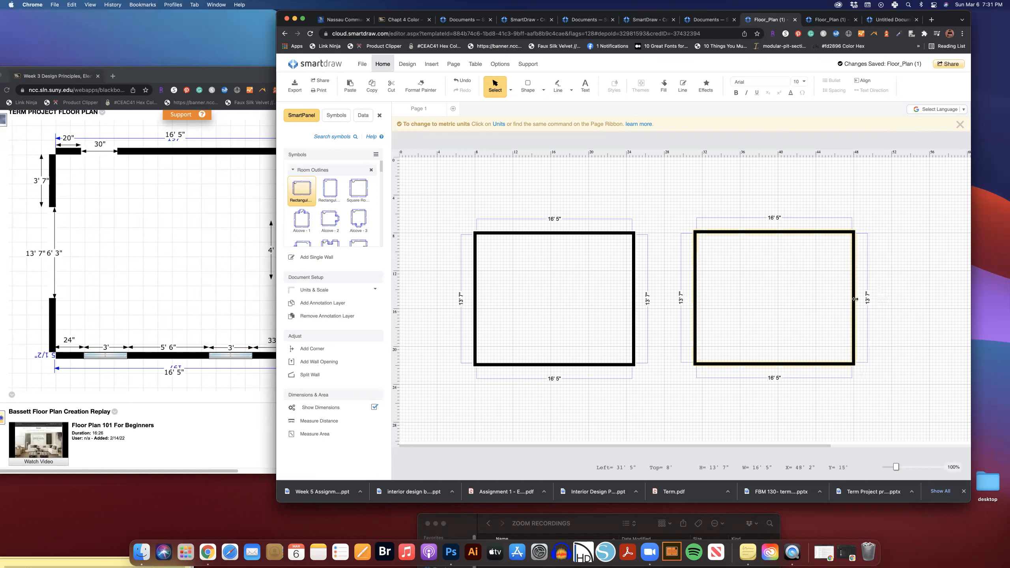
click(787, 325)
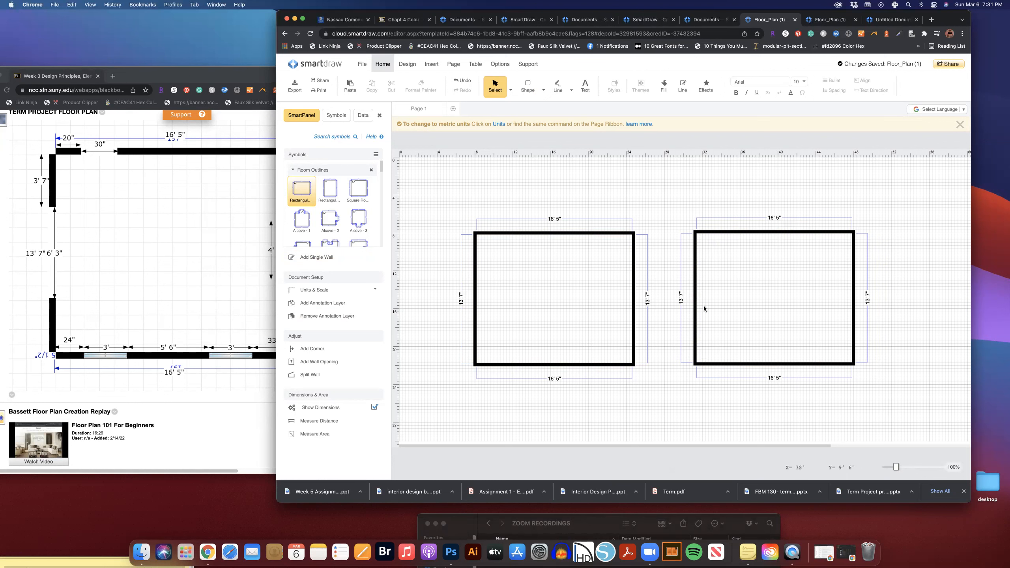
drag(771, 232, 777, 232)
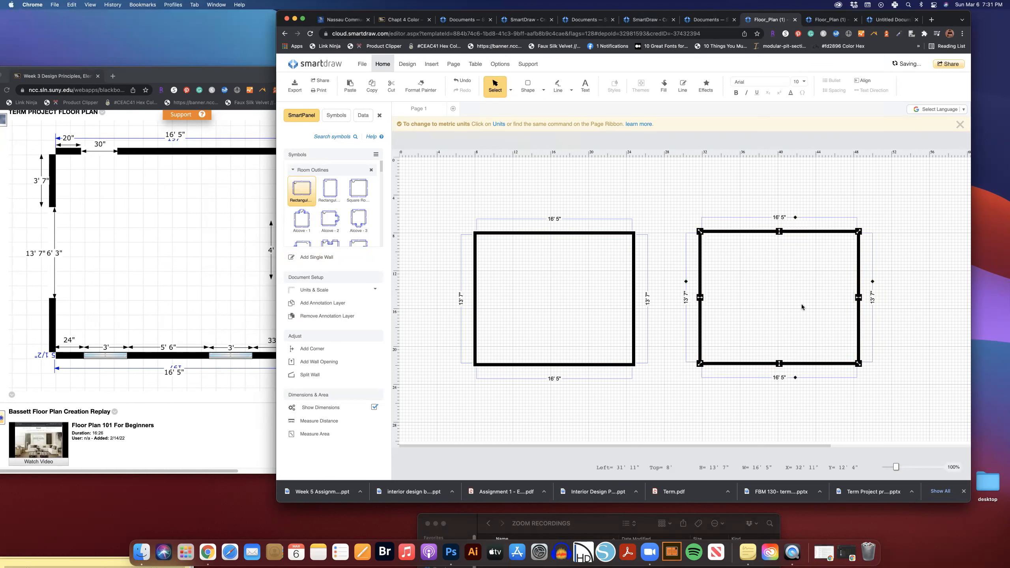
click(920, 274)
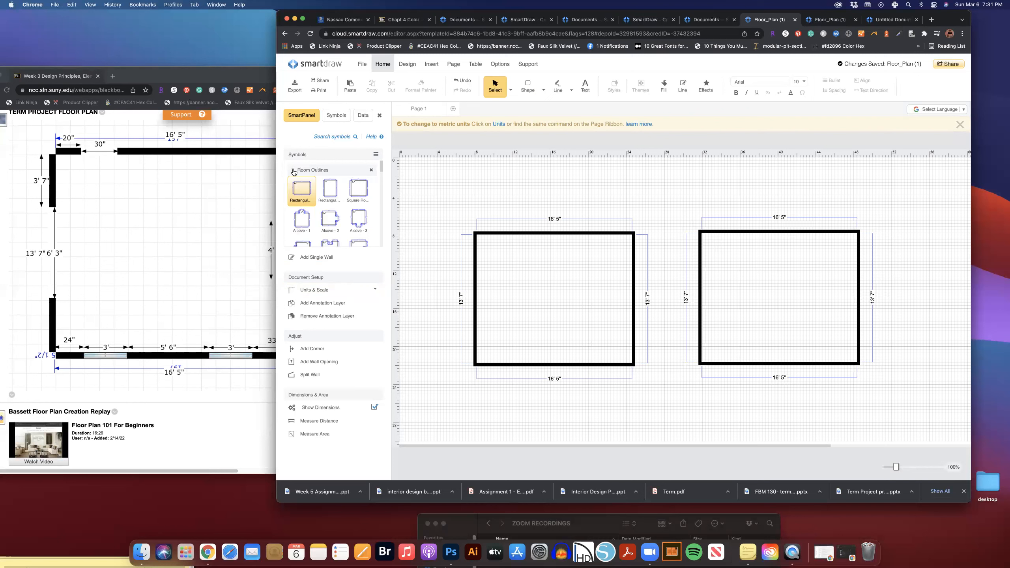
Step: Add the Living Room symbol library from the Floor Plans furniture collection to the available symbols
click(294, 172)
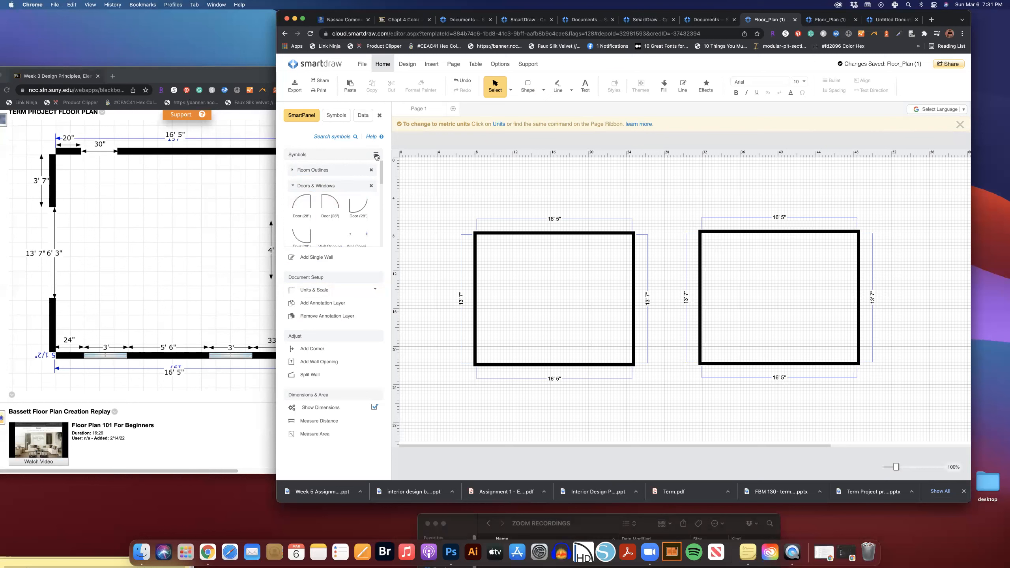
click(376, 156)
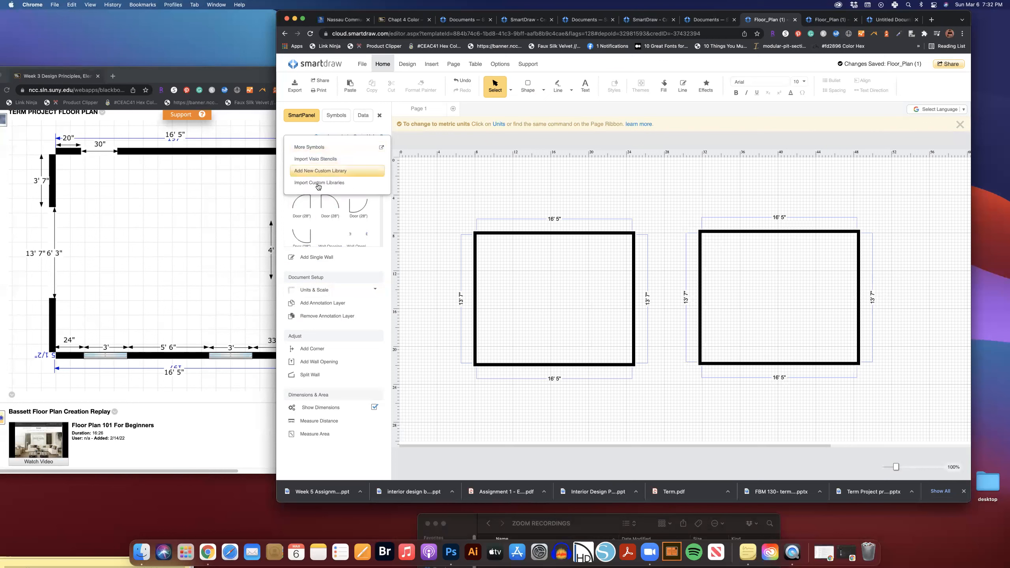
click(318, 148)
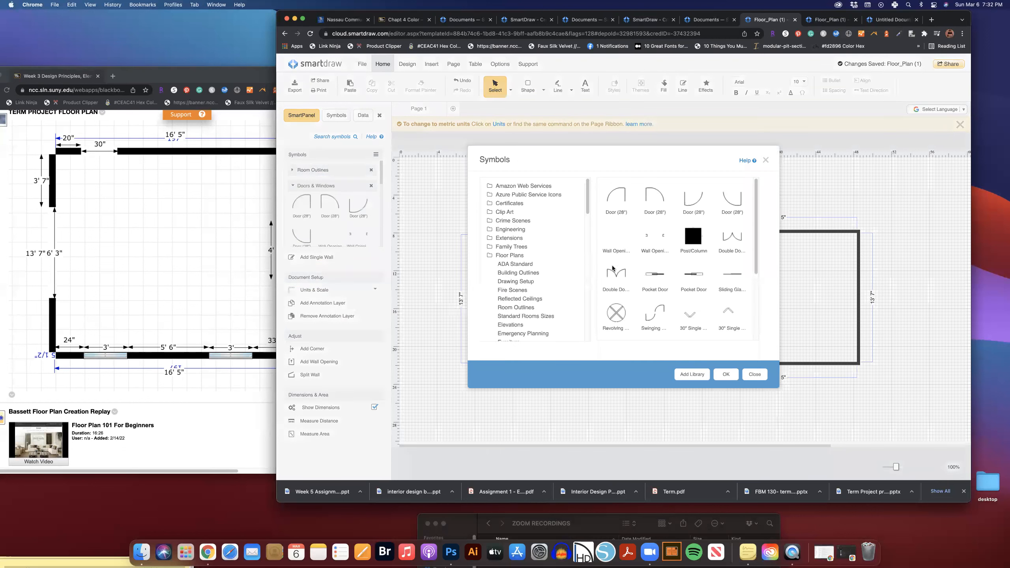
drag(587, 205, 588, 242)
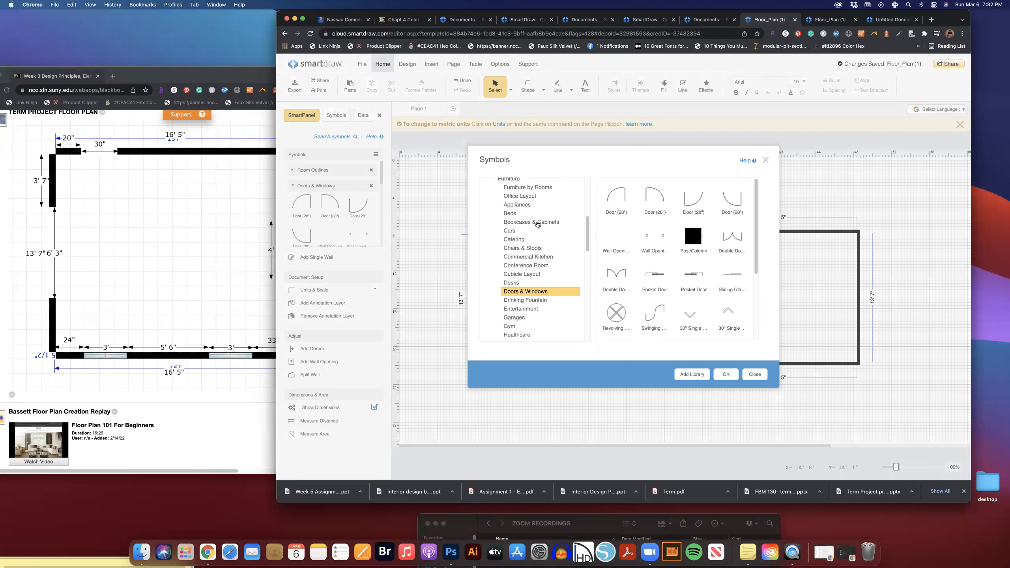
mouse_move(588, 236)
mouse_down()
mouse_move(584, 281)
mouse_move(586, 214)
mouse_move(586, 253)
mouse_up()
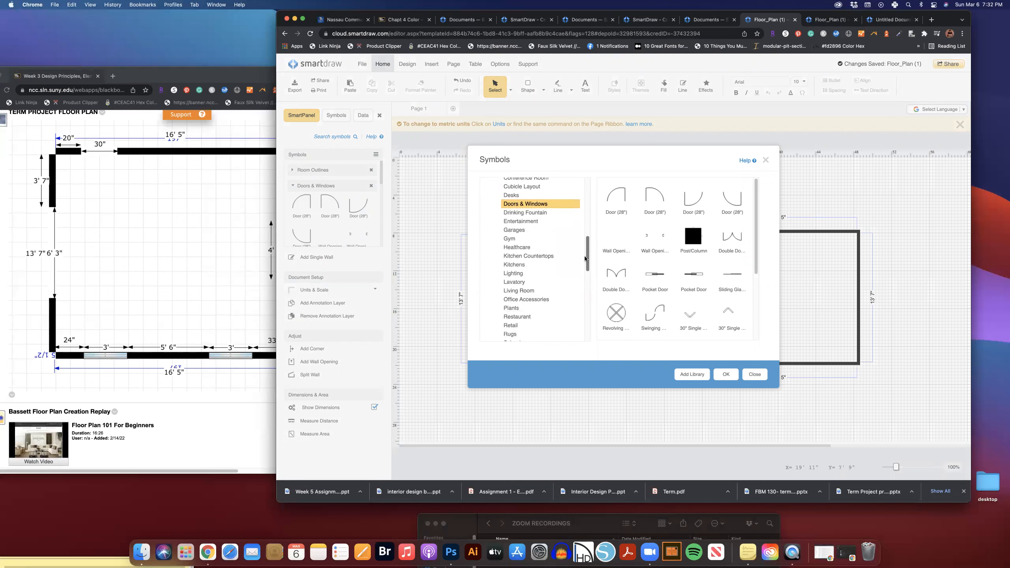
click(537, 288)
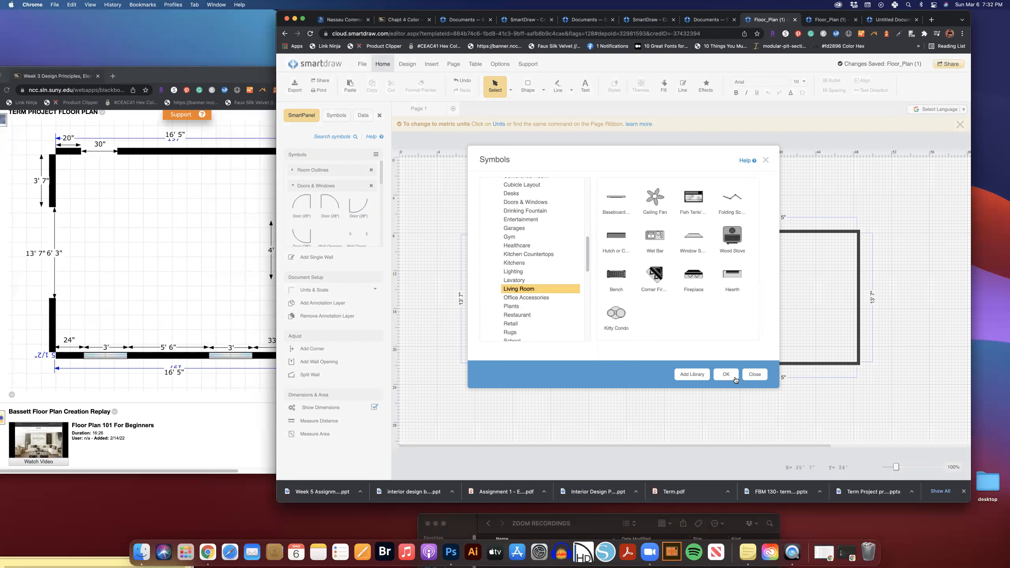
click(727, 375)
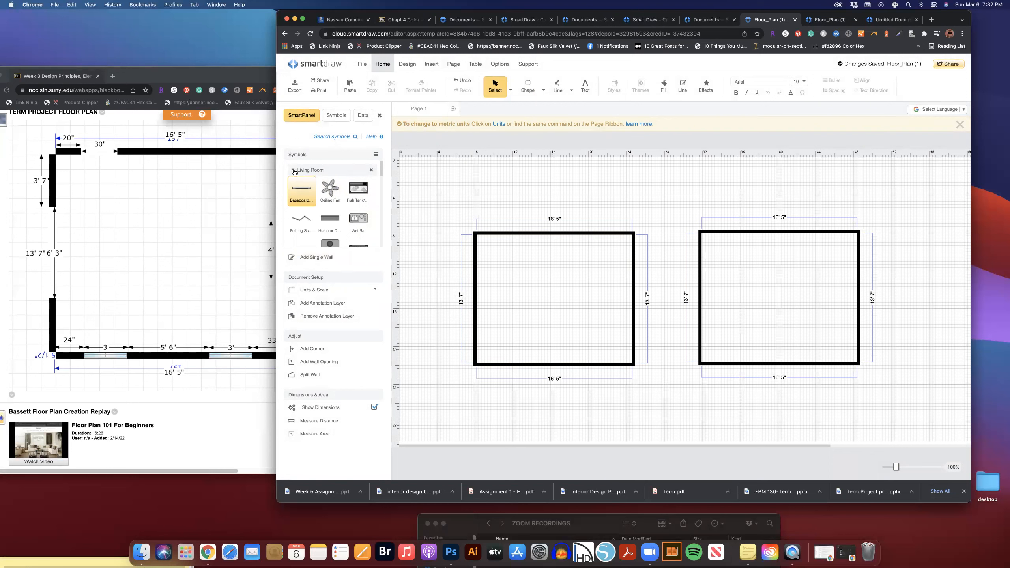
Step: Place a Wall Opening near the left end of the first room's upper wall and set its width to 30"
click(293, 170)
scroll(330, 205, down, 3)
drag(333, 203, 503, 234)
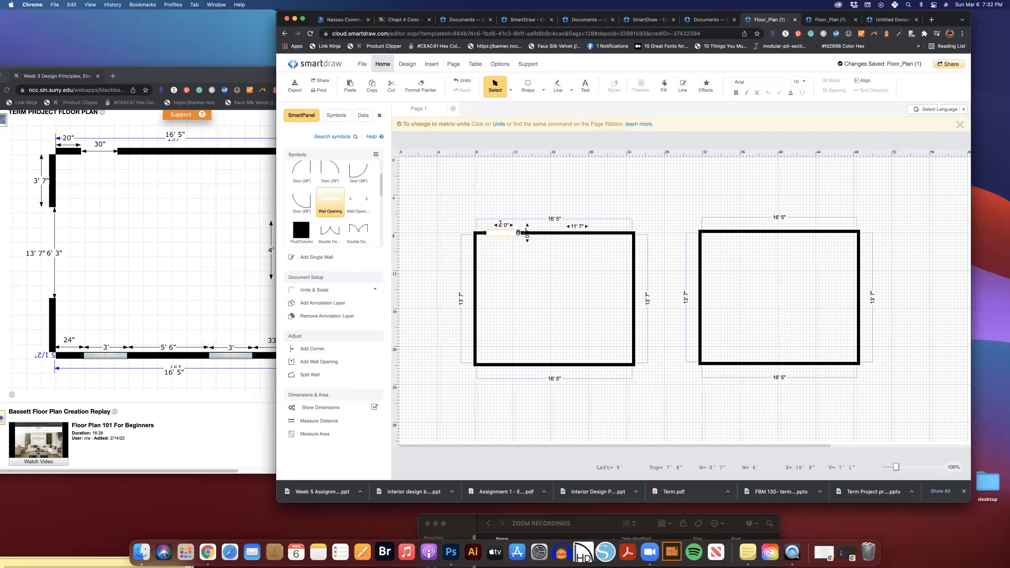
click(507, 226)
text(30")
key(Return)
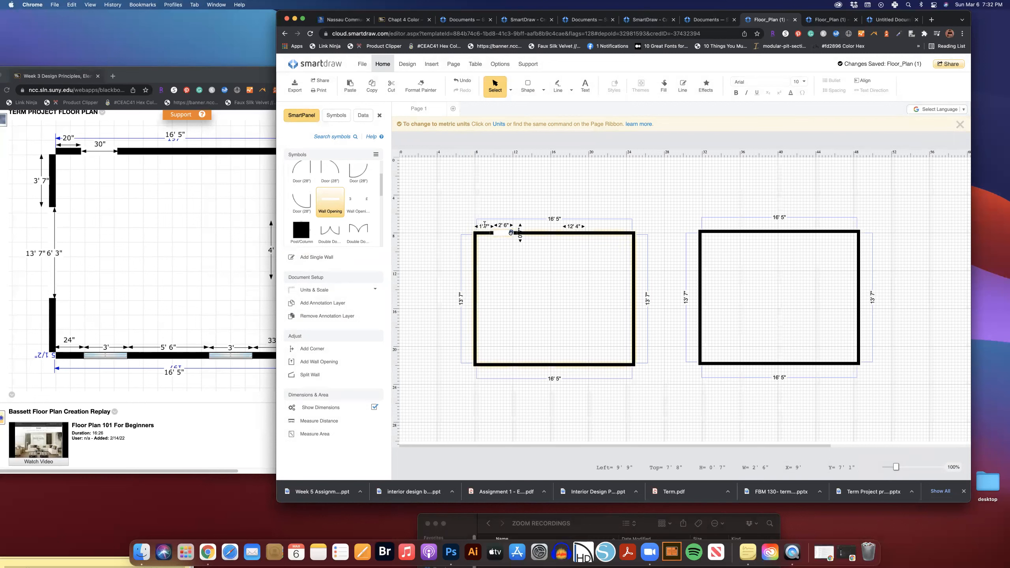
Step: Set the length of the upper wall segment between the left corner and the opening to 1' 8"
click(486, 226)
text(1' 8")
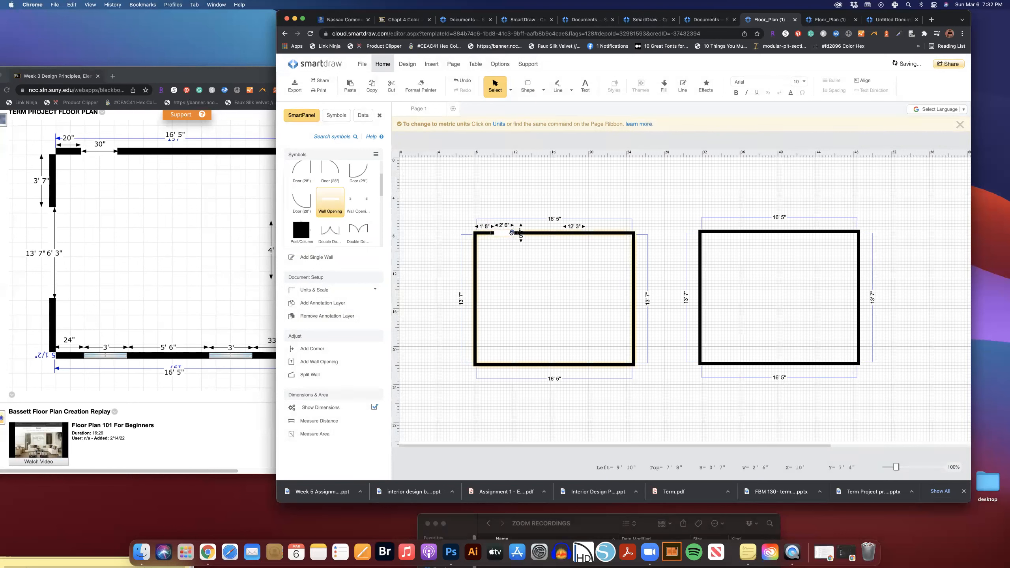
key(Return)
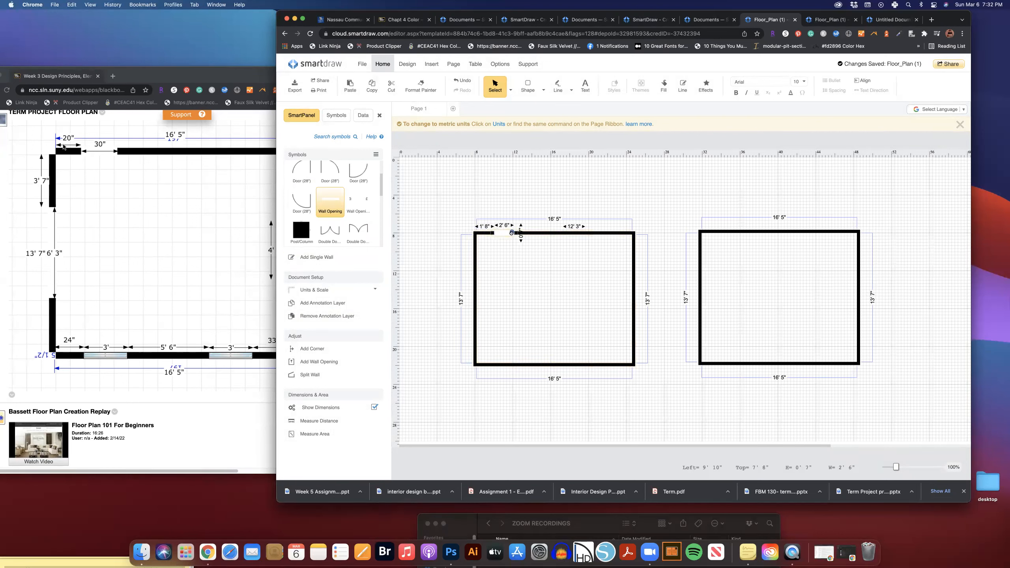
click(502, 236)
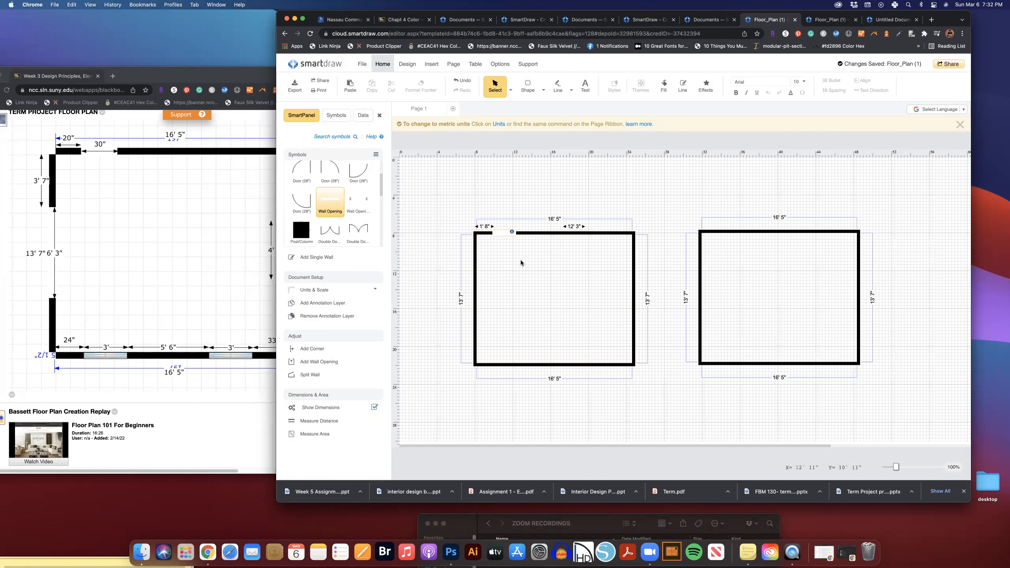
click(503, 234)
click(526, 274)
Step: Shift the reference floor plan's browser window slightly aside, then return to the SmartDraw drawing
click(274, 216)
drag(179, 83, 164, 83)
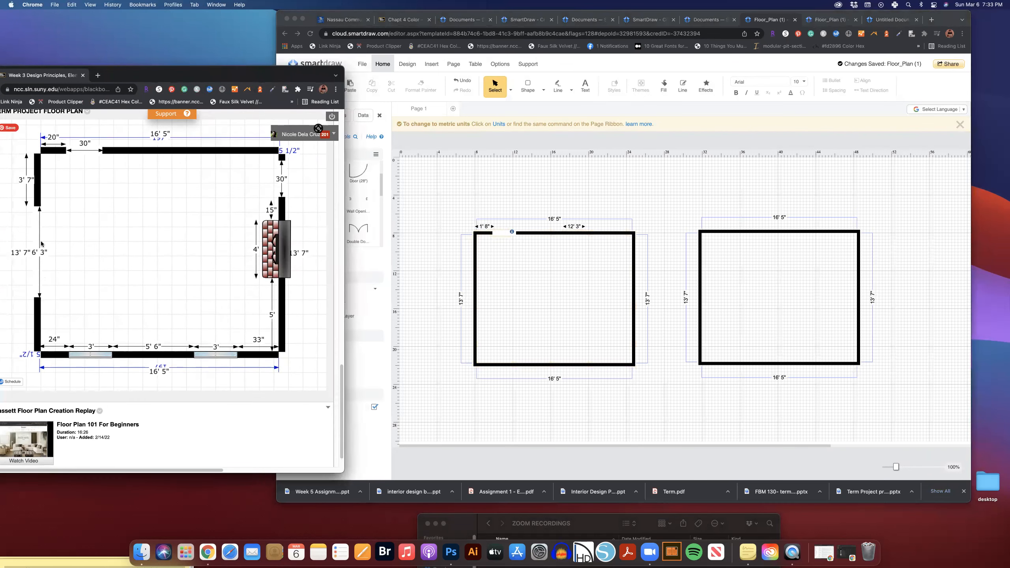
click(527, 312)
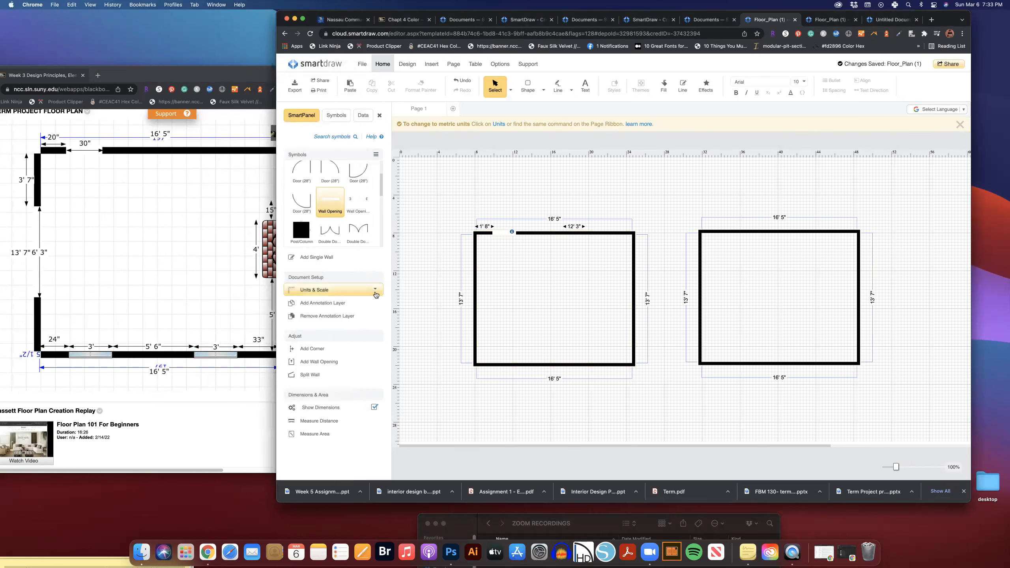
Step: Place a Wall Opening in the first room's left wall and set its width to 6' 3"
click(330, 202)
click(474, 285)
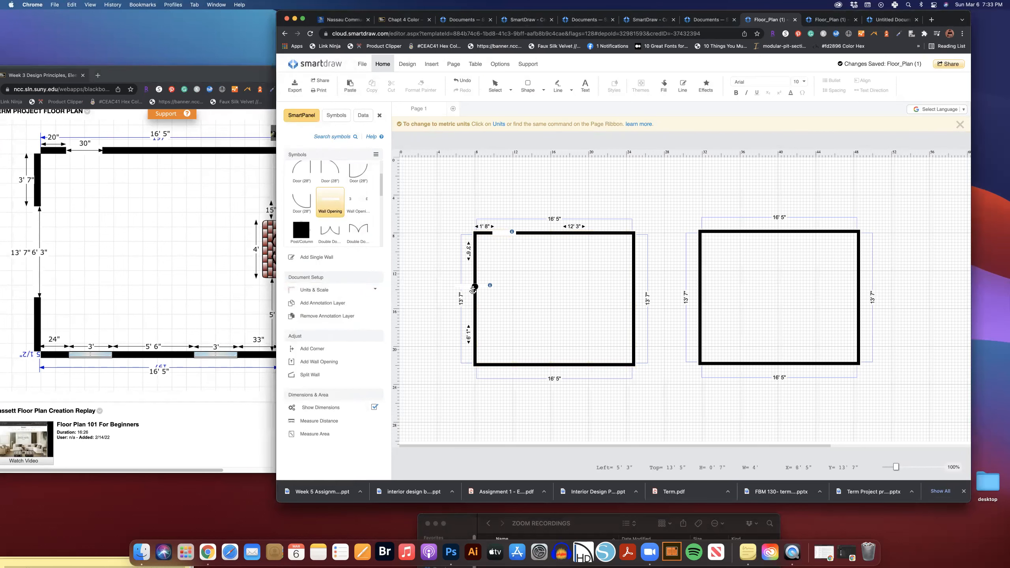
click(474, 286)
click(480, 286)
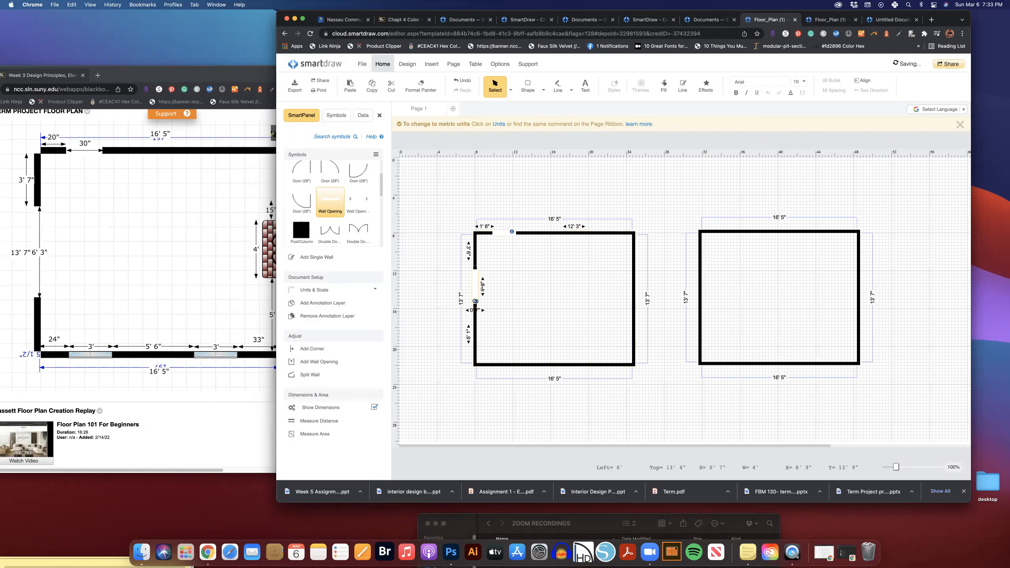
key(BackSpace)
key(BackSpace)
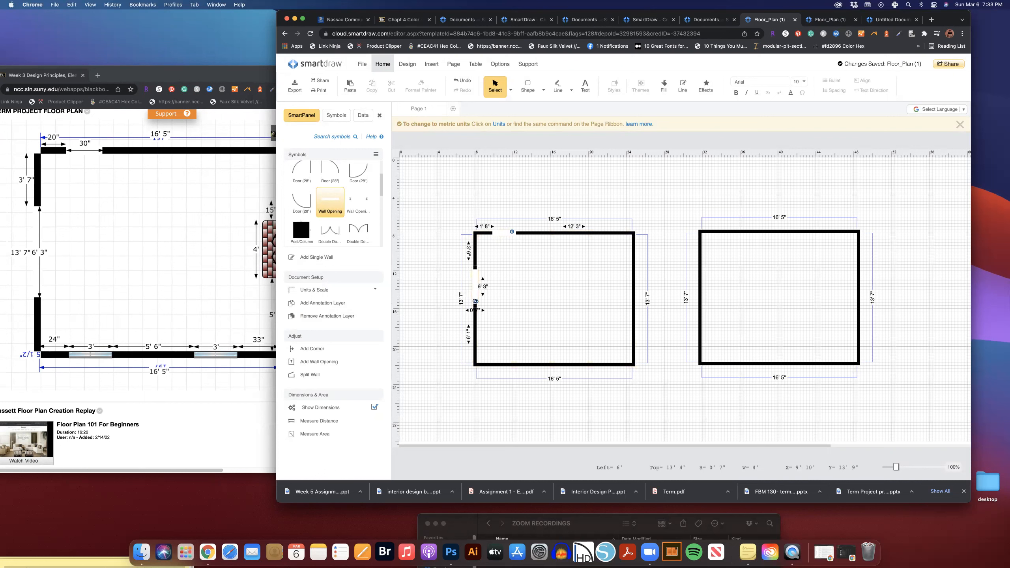
key(Return)
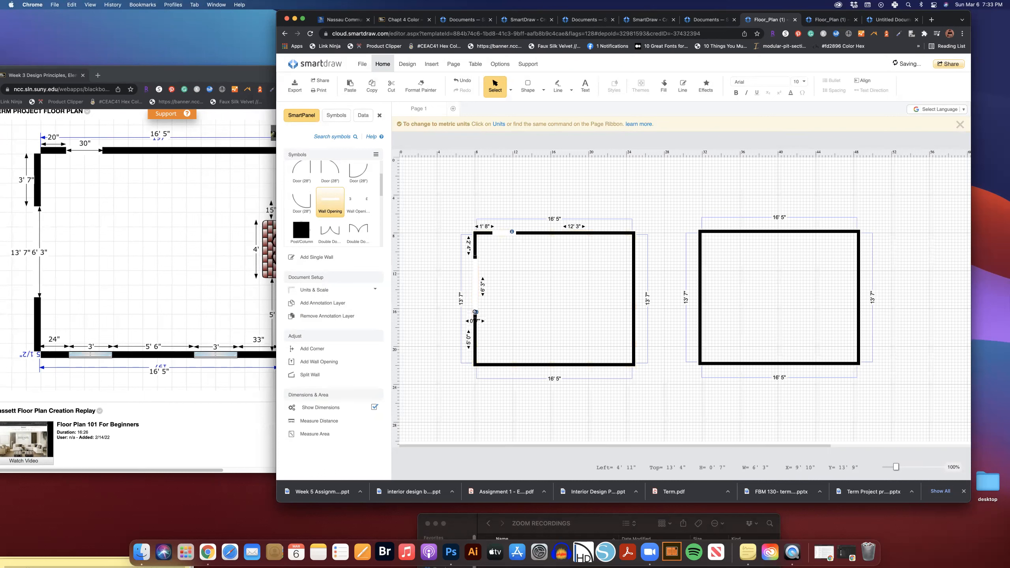
Step: Move the left wall's opening down and set the wall segment above it to 3' 7"
drag(474, 292, 473, 296)
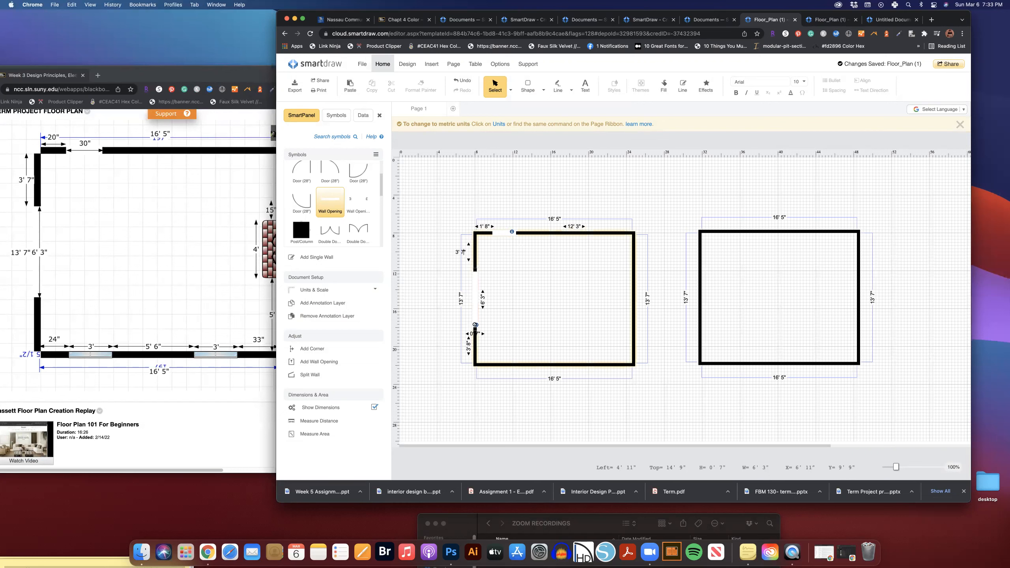
click(463, 252)
Step: Place a 36" Window in the first room's lower wall, 2' 0" from the left corner
scroll(339, 204, down, 2)
scroll(339, 205, down, 5)
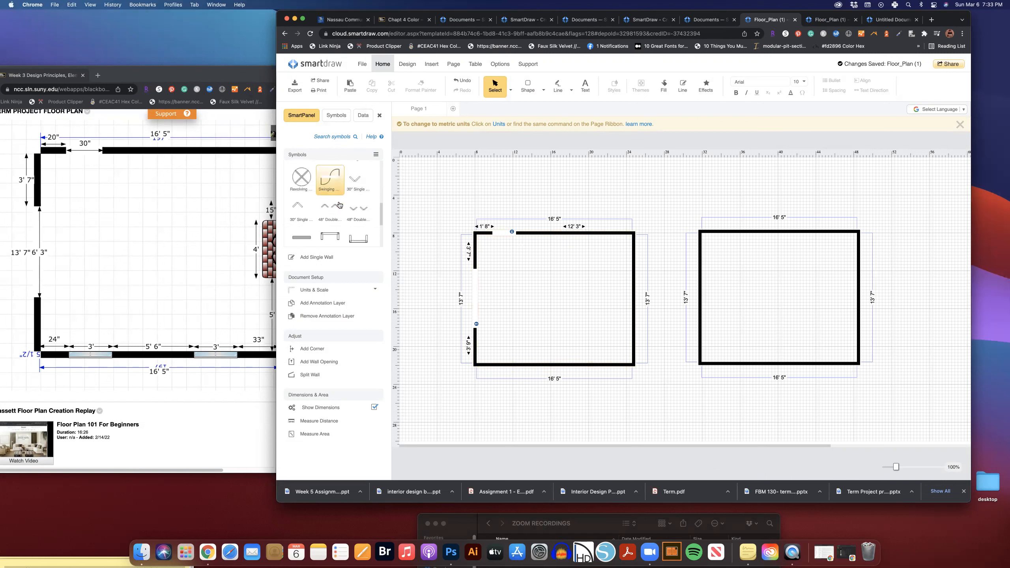
drag(303, 212, 513, 372)
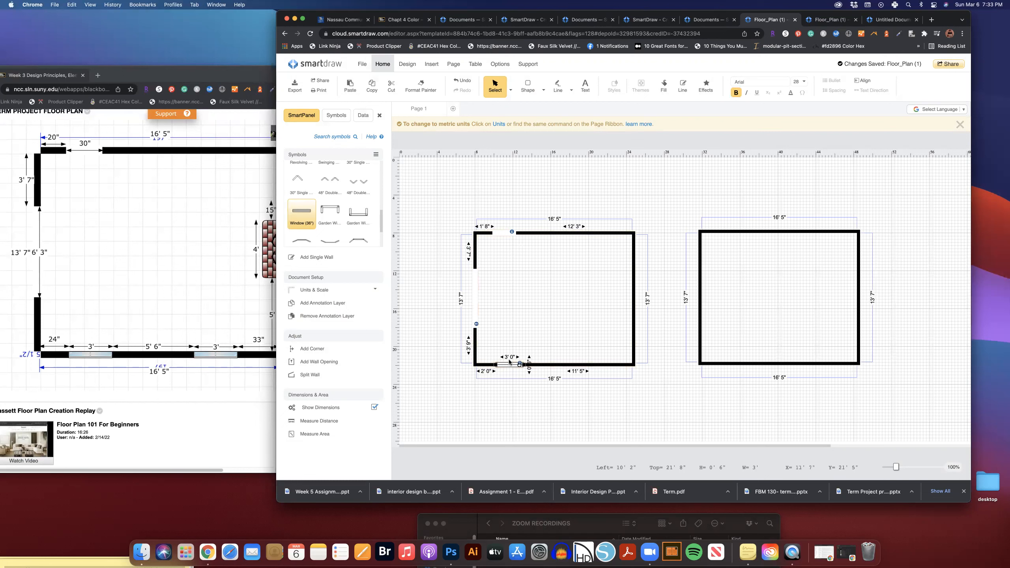
click(507, 355)
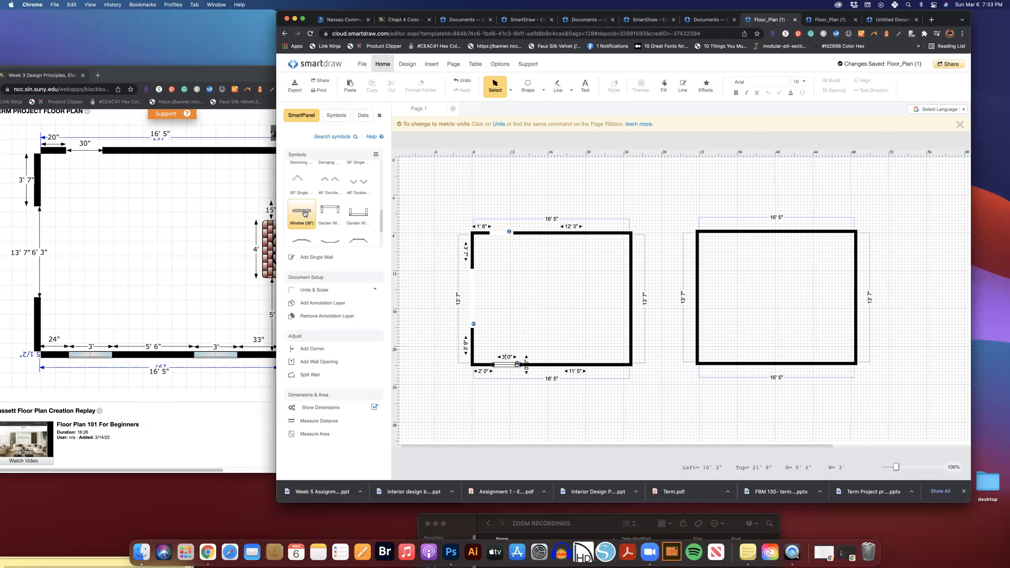
Step: Place a second 36" Window in the lower wall and set the wall segment between both windows to 5' 6"
drag(304, 212, 588, 365)
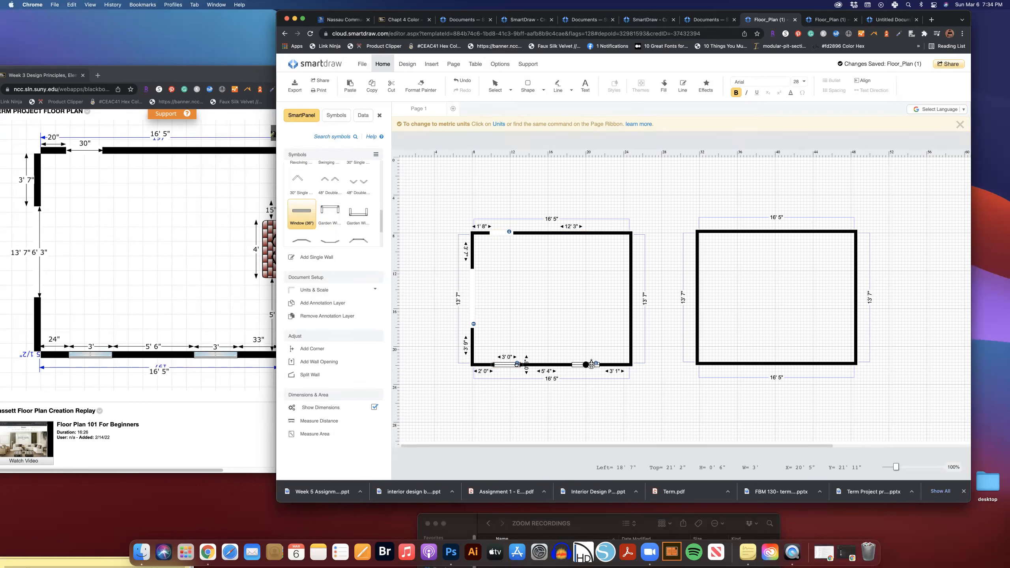
click(548, 370)
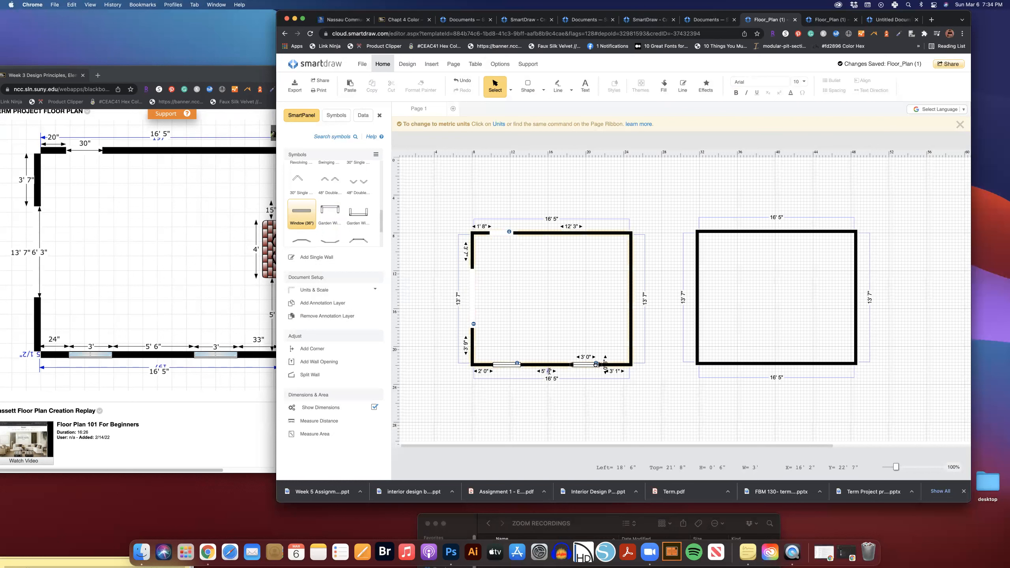
key(Return)
Step: Uncover the reference plan's right wall and place the Living Room library's Fireplace symbol on the first room's right wall
click(193, 246)
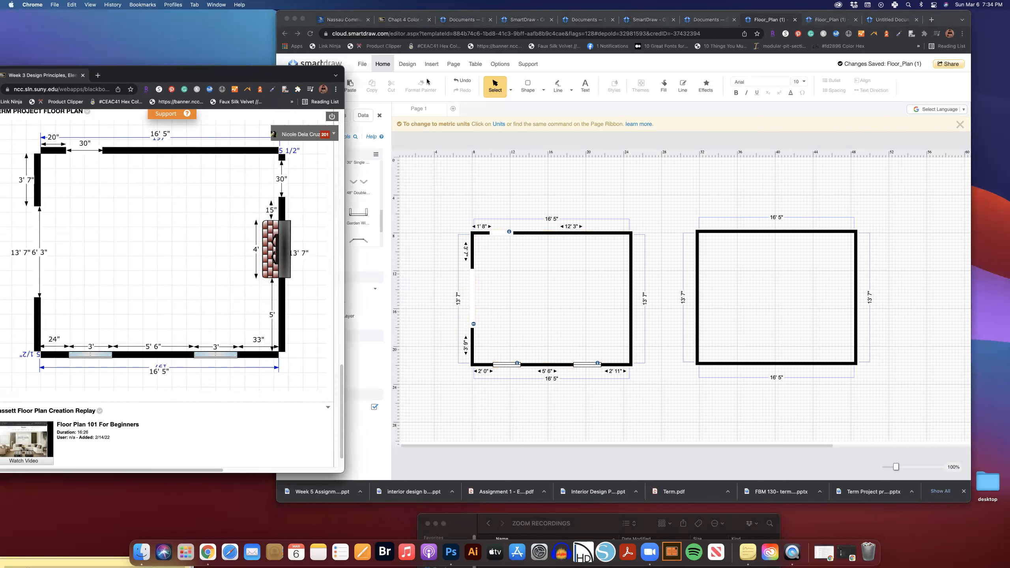
drag(374, 14, 403, 14)
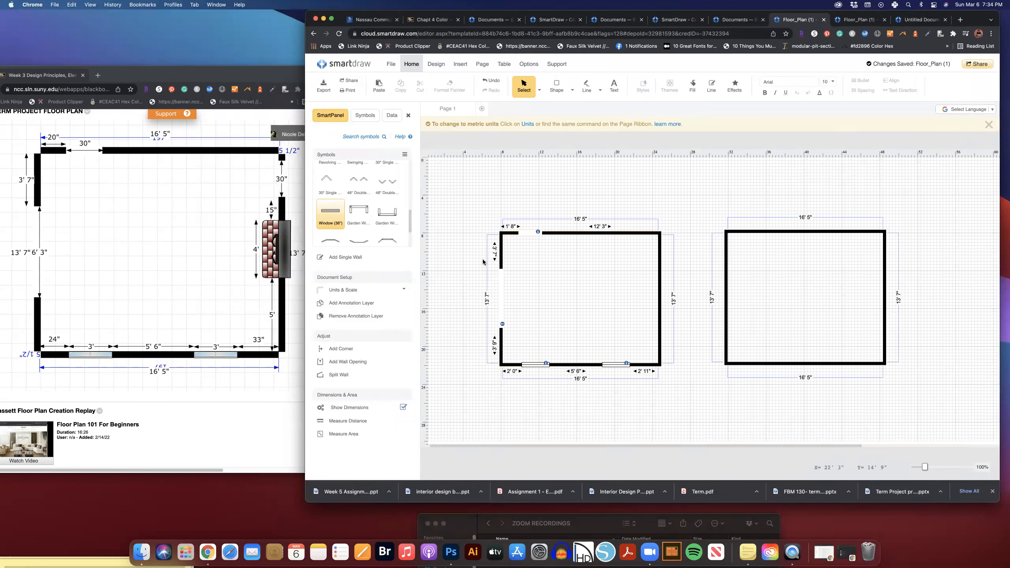
scroll(369, 207, up, 5)
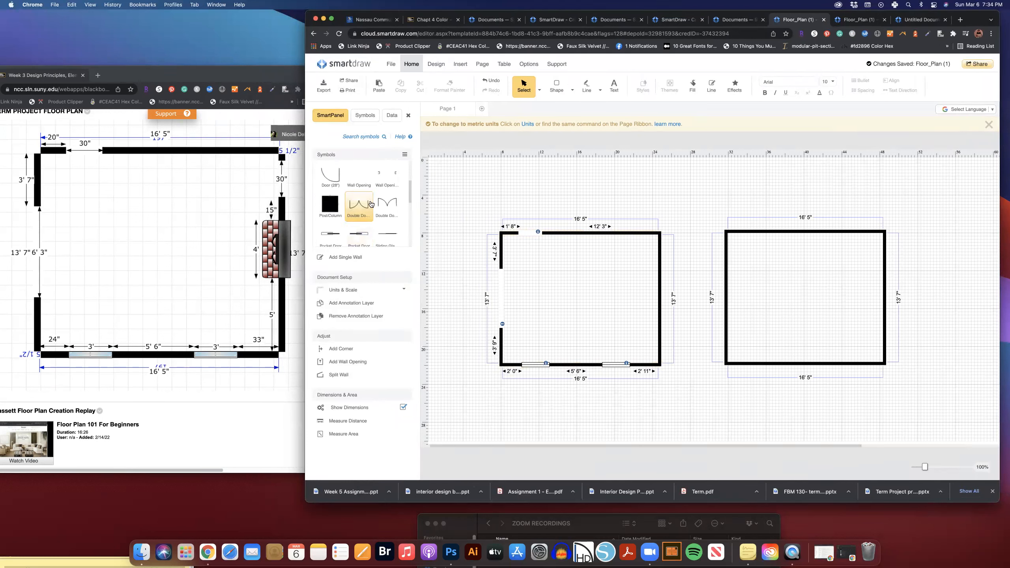
click(322, 171)
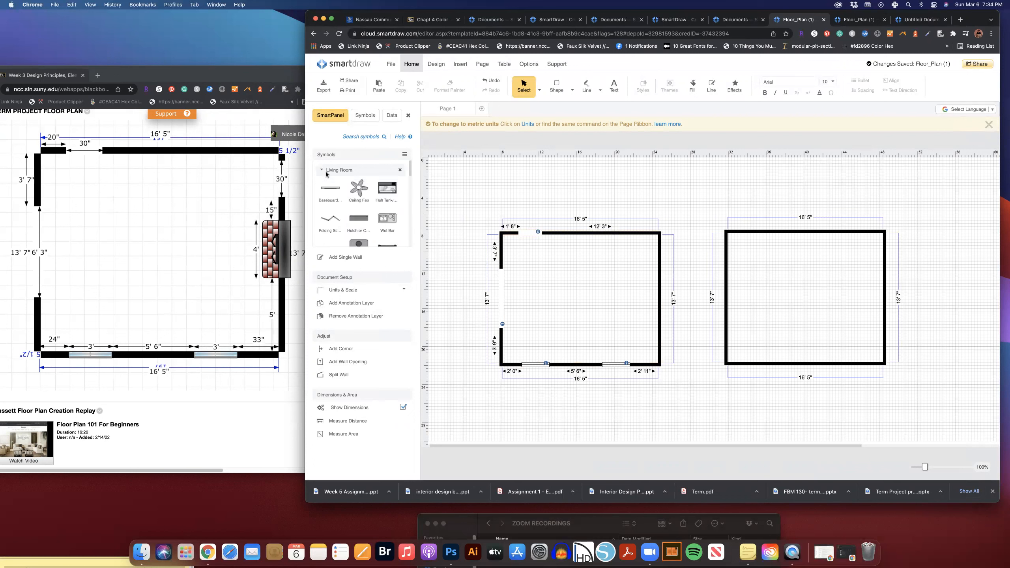
scroll(345, 197, down, 3)
click(358, 190)
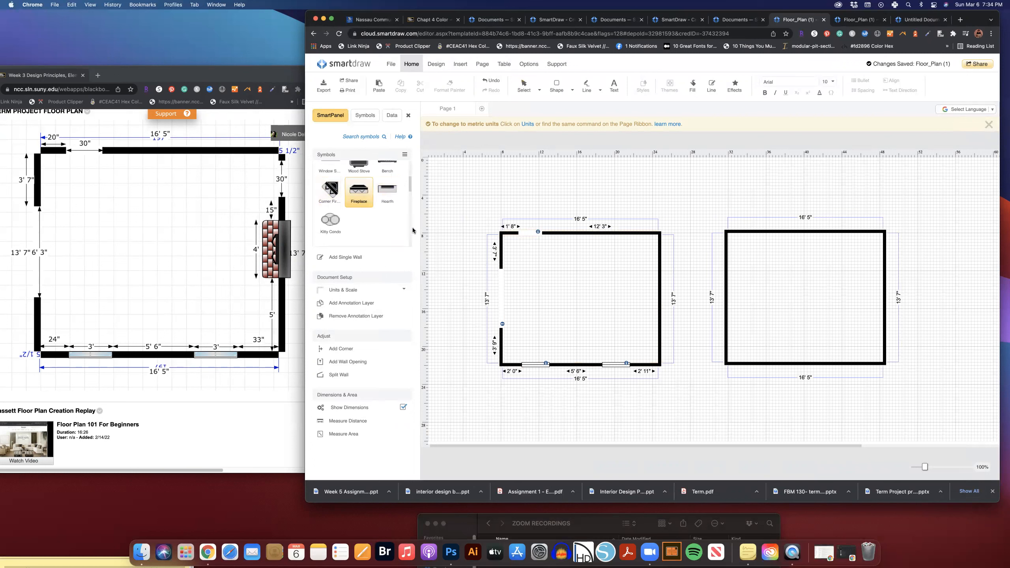
click(635, 298)
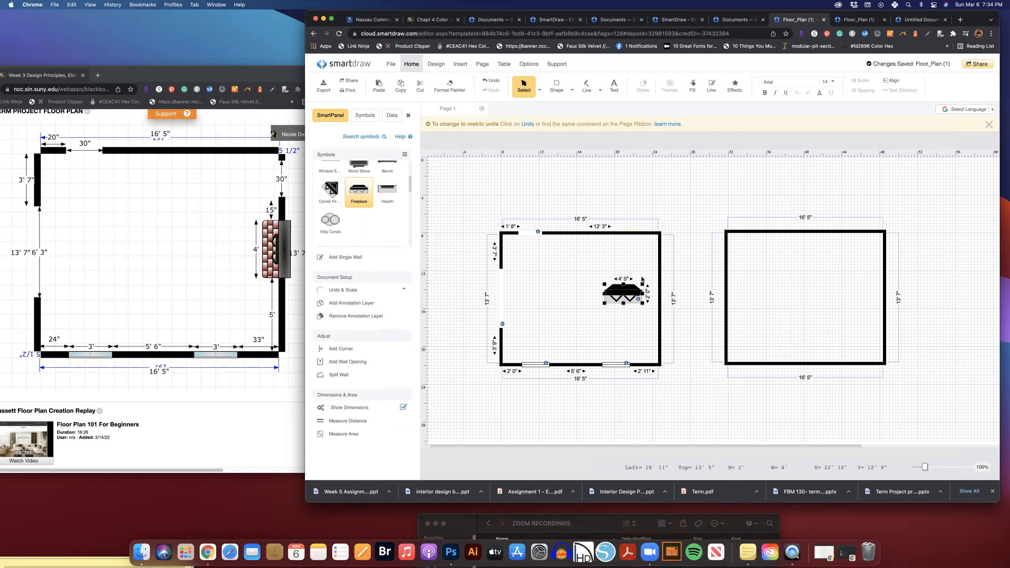
drag(637, 294, 659, 288)
click(620, 329)
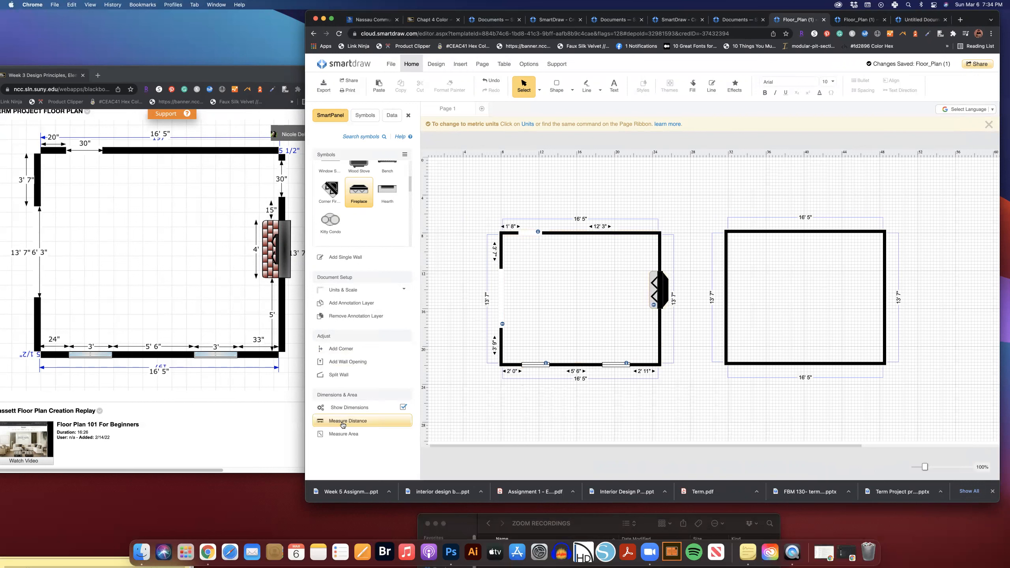
Step: Draw a 5' 0" distance line up from the lower right corner and move the fireplace to its upper end
click(343, 424)
drag(653, 359, 662, 292)
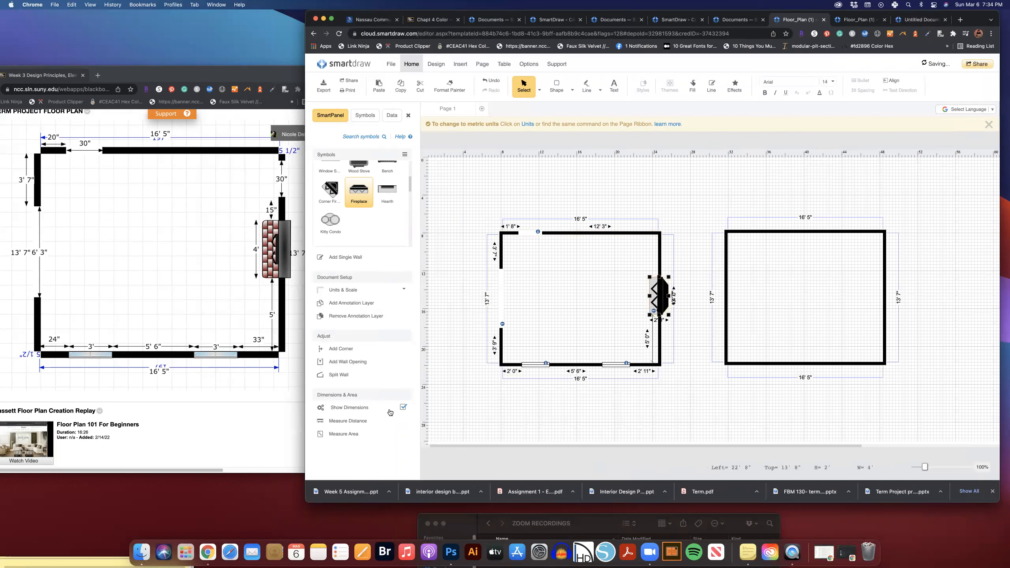
Step: Draw a 1' 3" distance line upward from the fireplace's upper edge along the right wall
scroll(238, 206, right, 3)
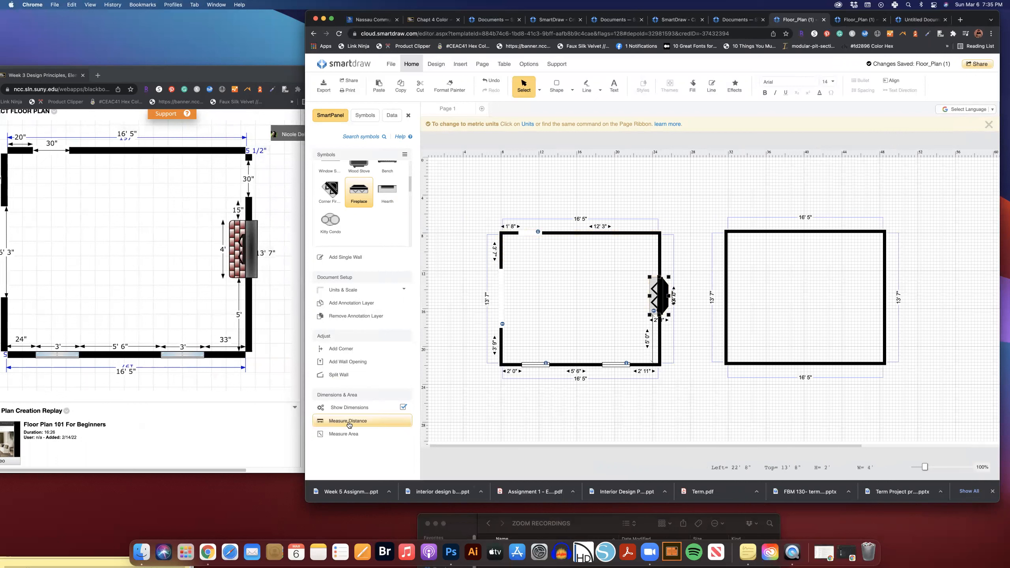
click(348, 421)
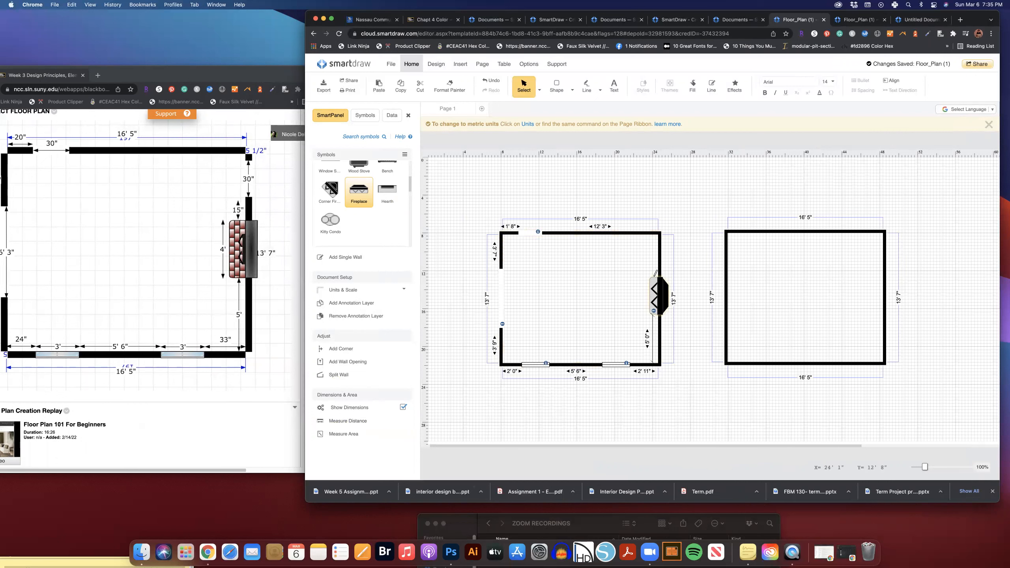
drag(656, 274, 656, 264)
key(Return)
Step: Add a Wall Opening from the Doors & Windows library inside the first room and set its width to 2' 6"
scroll(352, 217, up, 5)
click(321, 171)
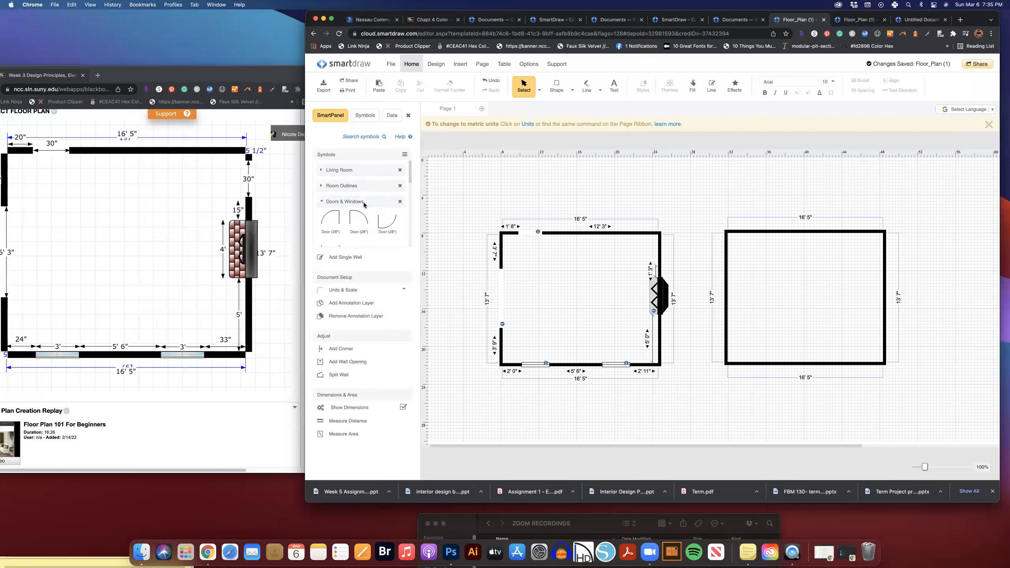
scroll(340, 224, down, 2)
click(358, 206)
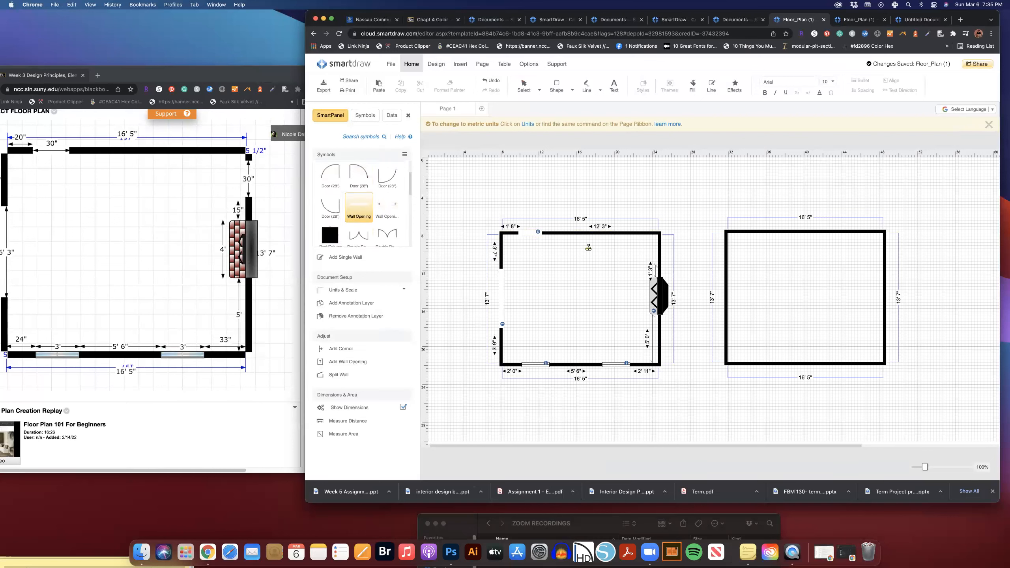
click(603, 250)
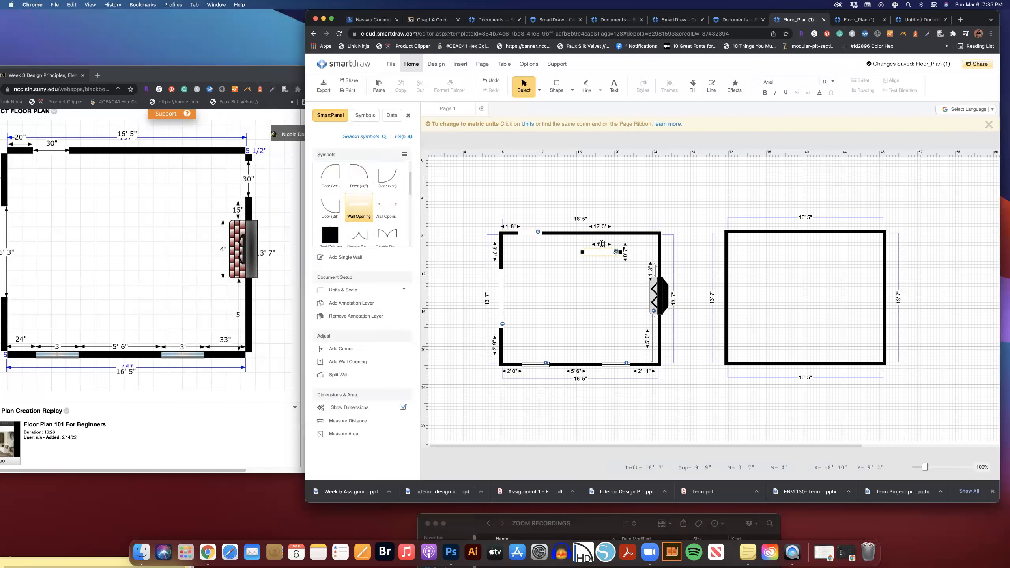
text(3)
key(Return)
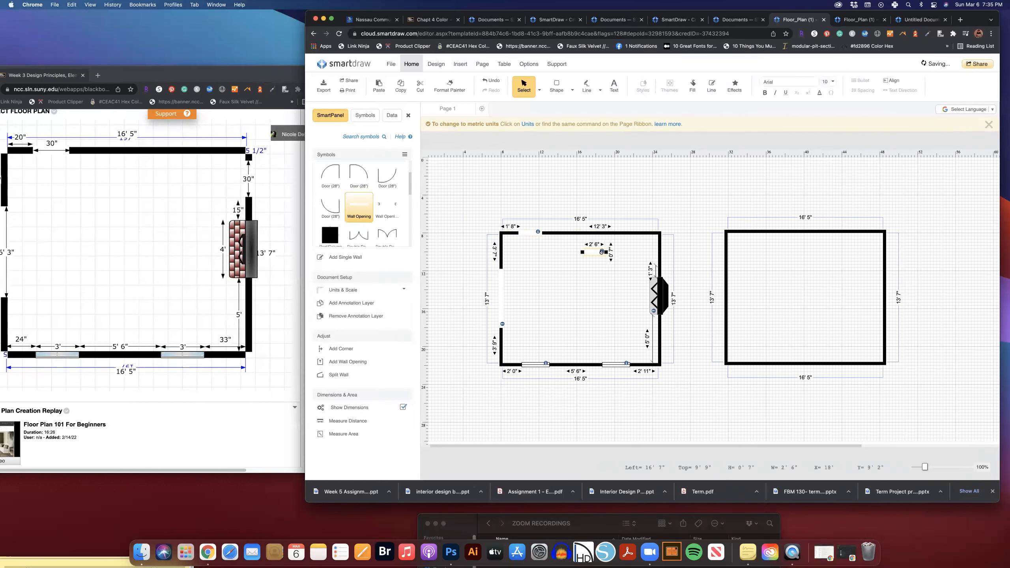
Step: Attach the 2' 6" opening to the right wall above the fireplace and line it up with the 1' 3" distance line
drag(595, 251, 663, 250)
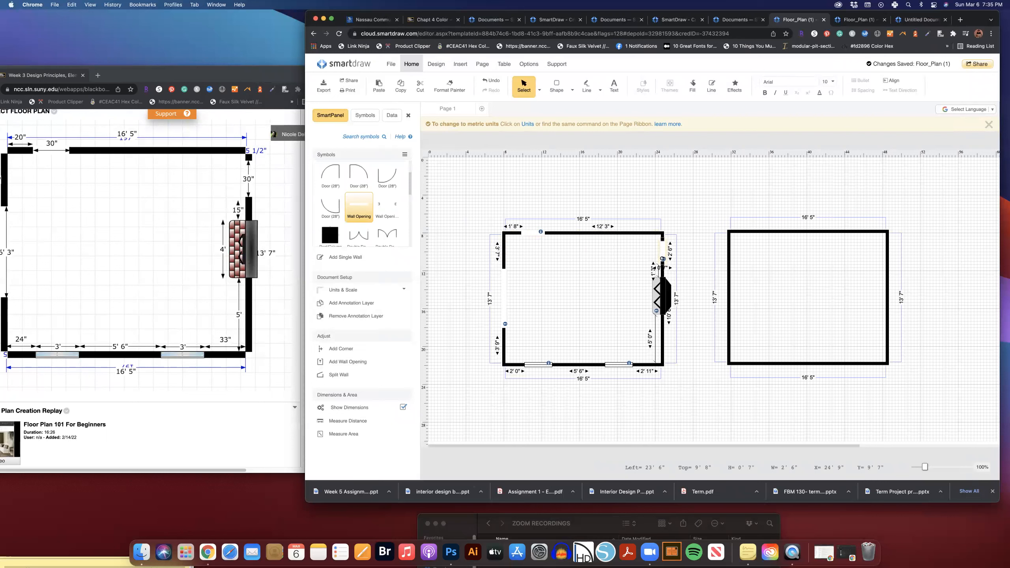
click(658, 310)
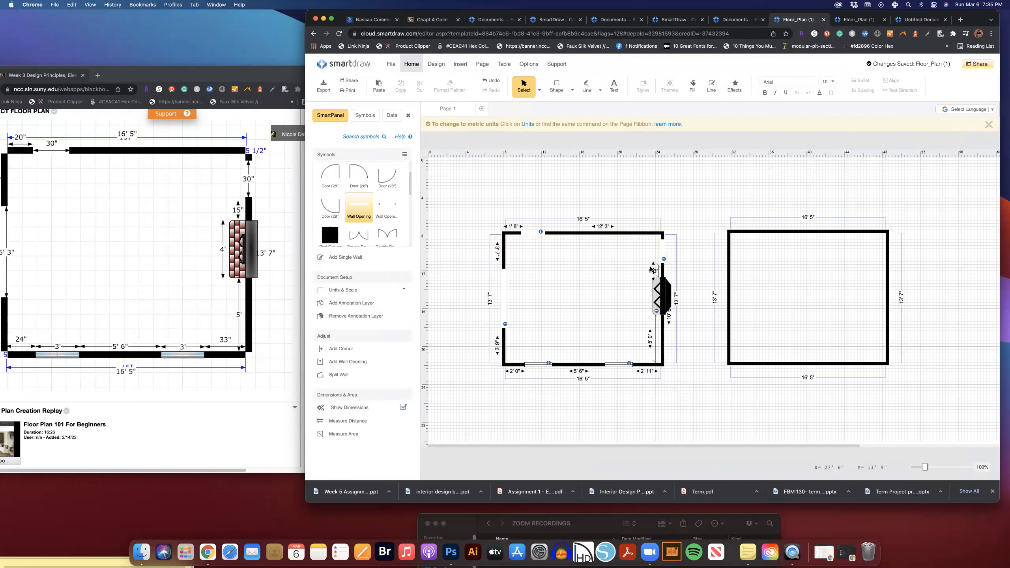
click(659, 272)
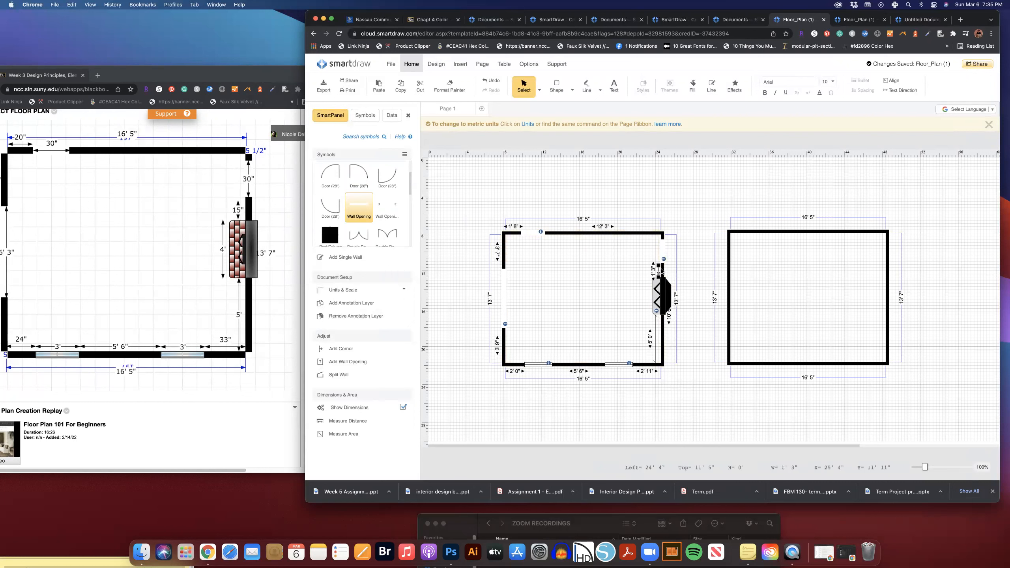
click(658, 271)
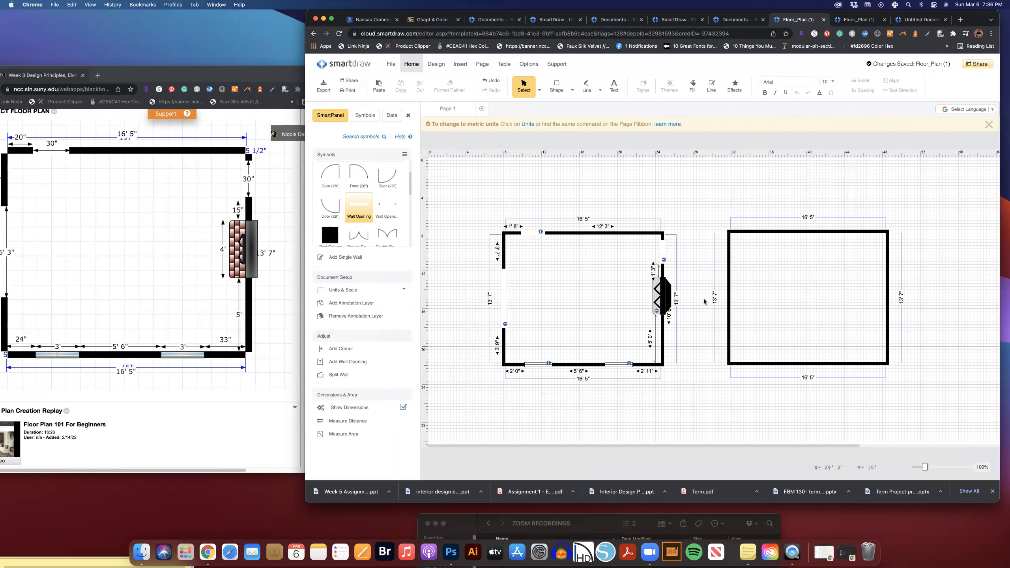
Step: Delete the 5' 0" distance line below the fireplace
scroll(704, 301, right, 3)
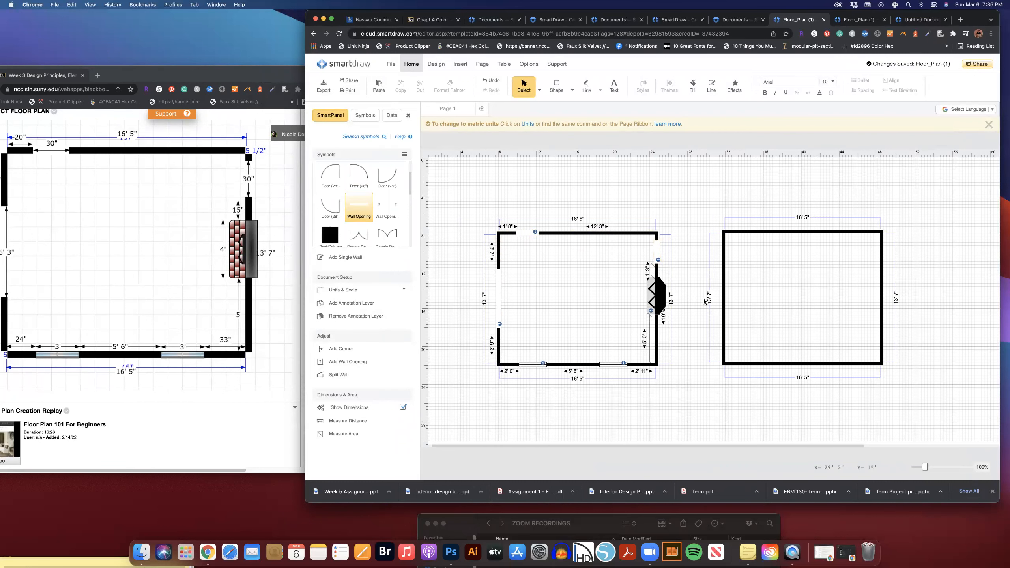
scroll(704, 301, left, 3)
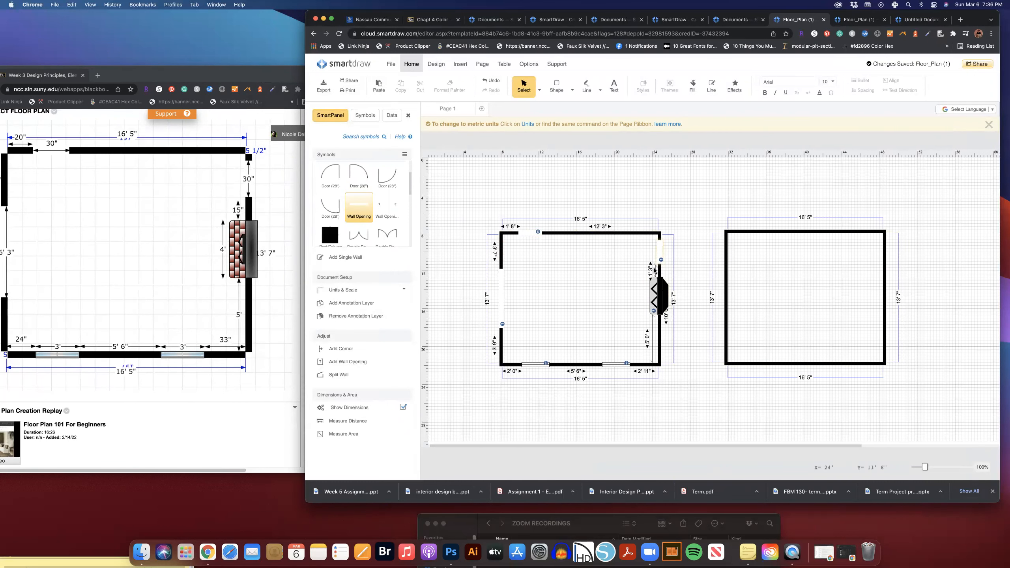
click(651, 329)
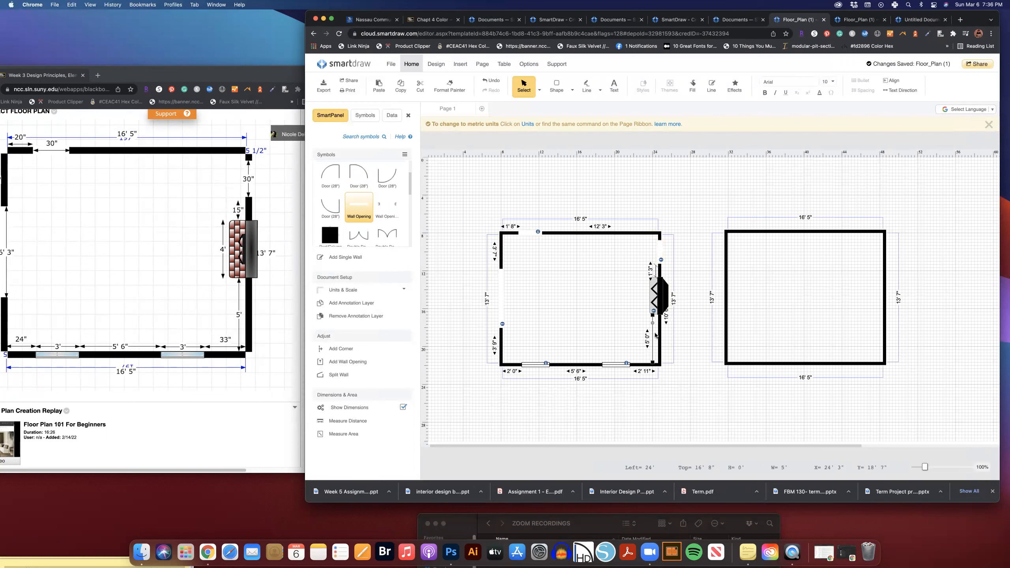
key(Delete)
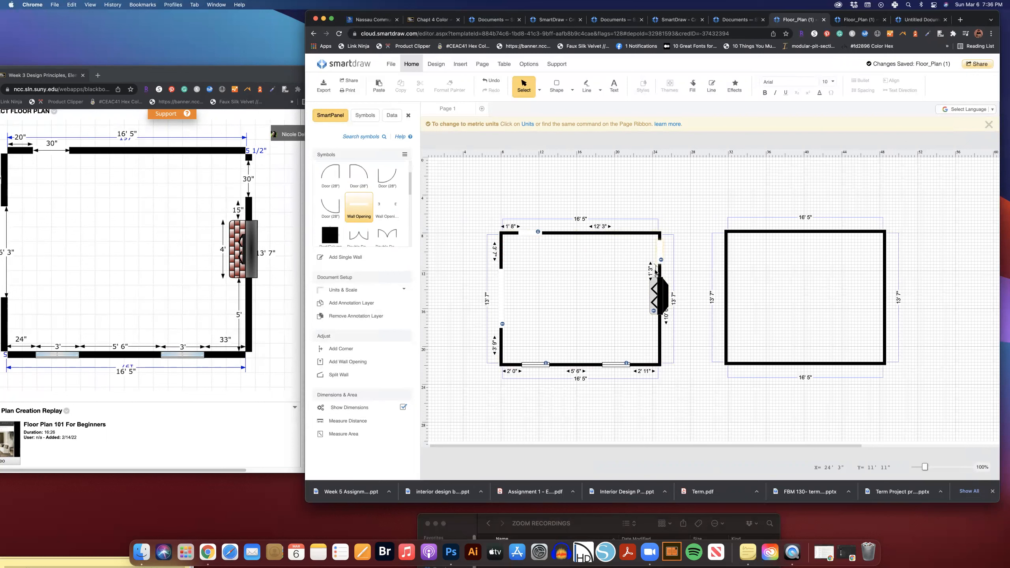
Step: Delete the 1' 3" distance line above the fireplace on the first room's right wall
click(656, 273)
key(Delete)
click(393, 66)
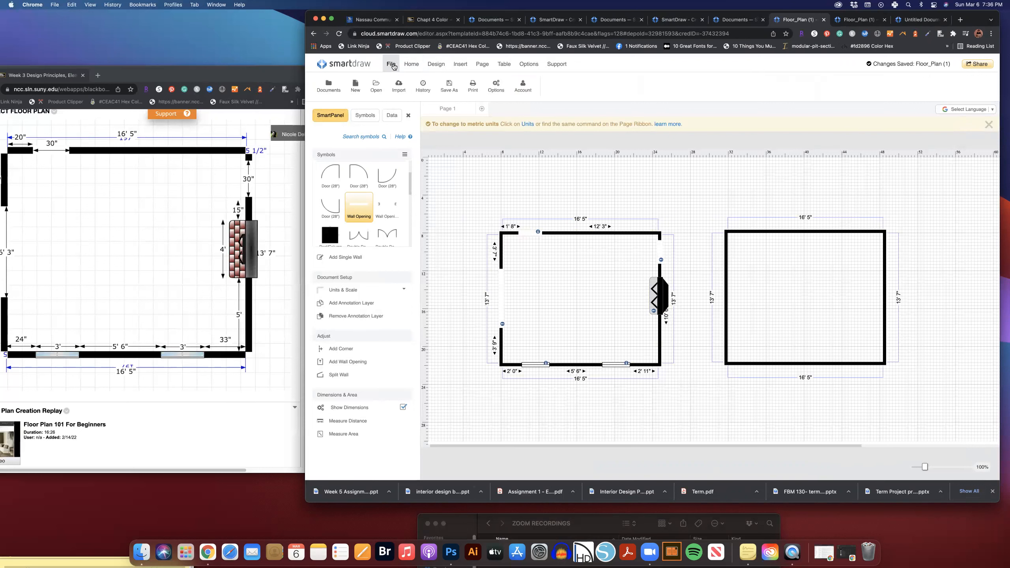
click(411, 65)
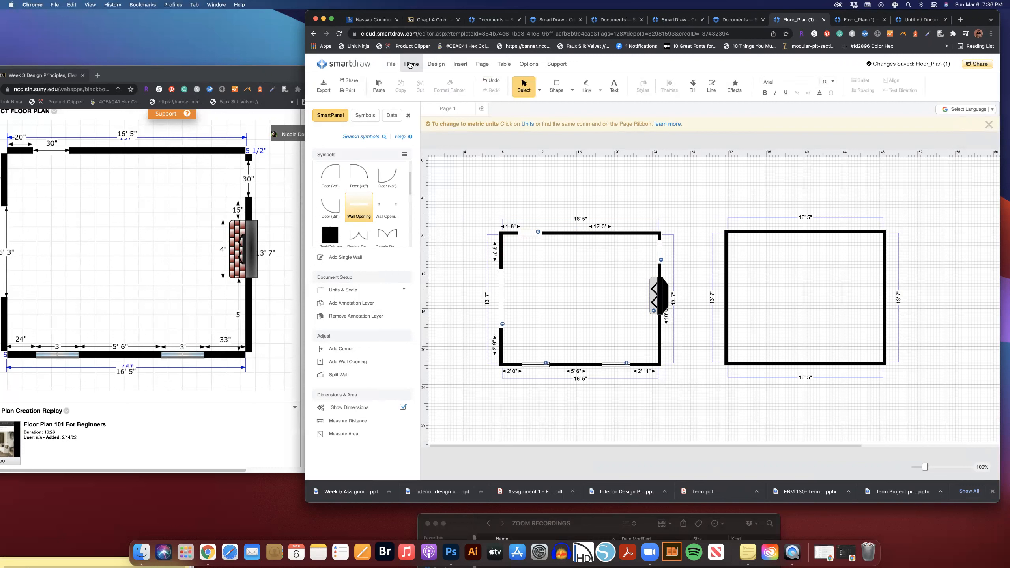
click(436, 65)
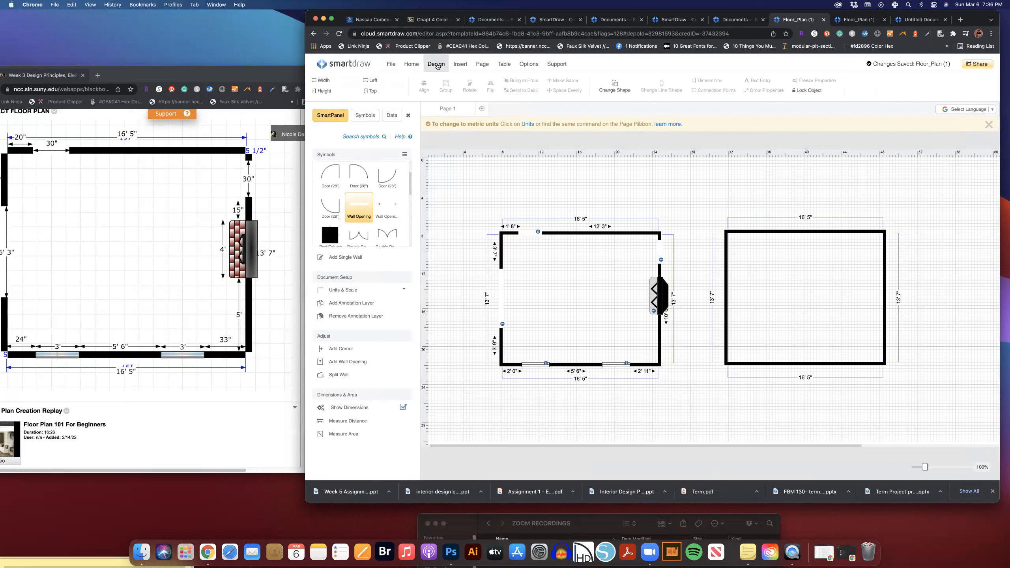
Step: Save the plan as a SmartDraw document named Floor_Plan (1) in the FBM140 folder, overwriting the existing file
click(391, 65)
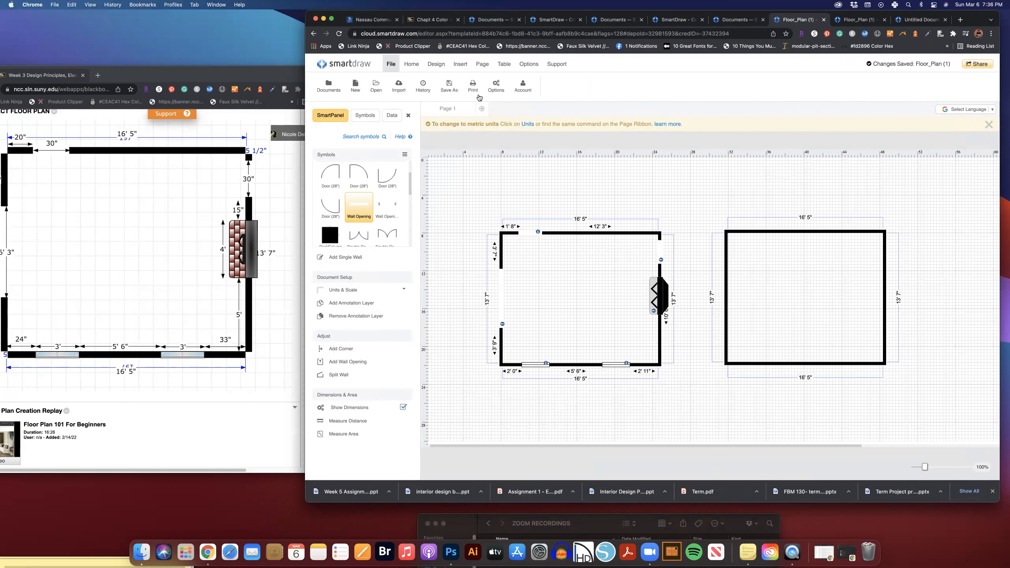
click(452, 87)
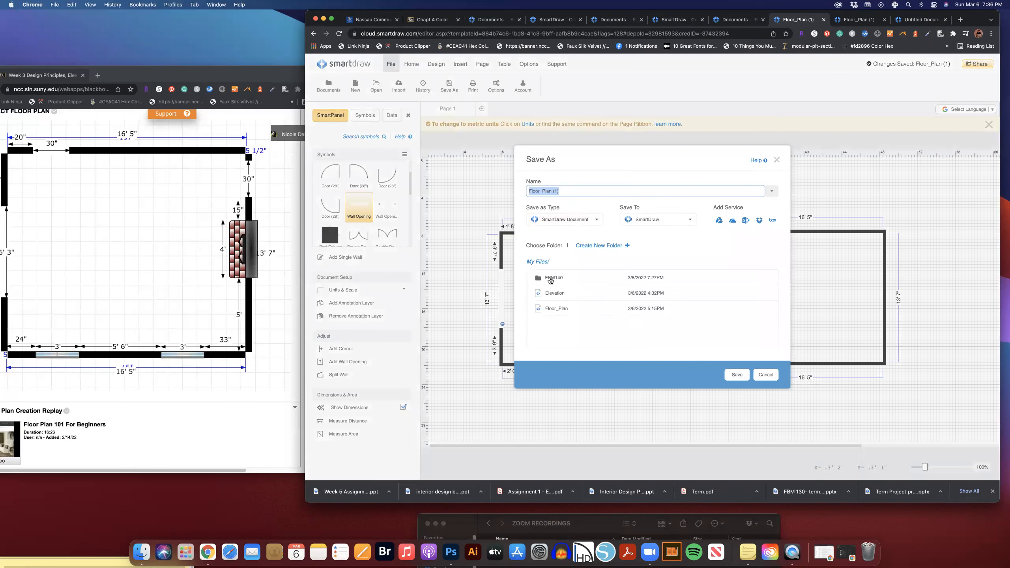
double_click(558, 279)
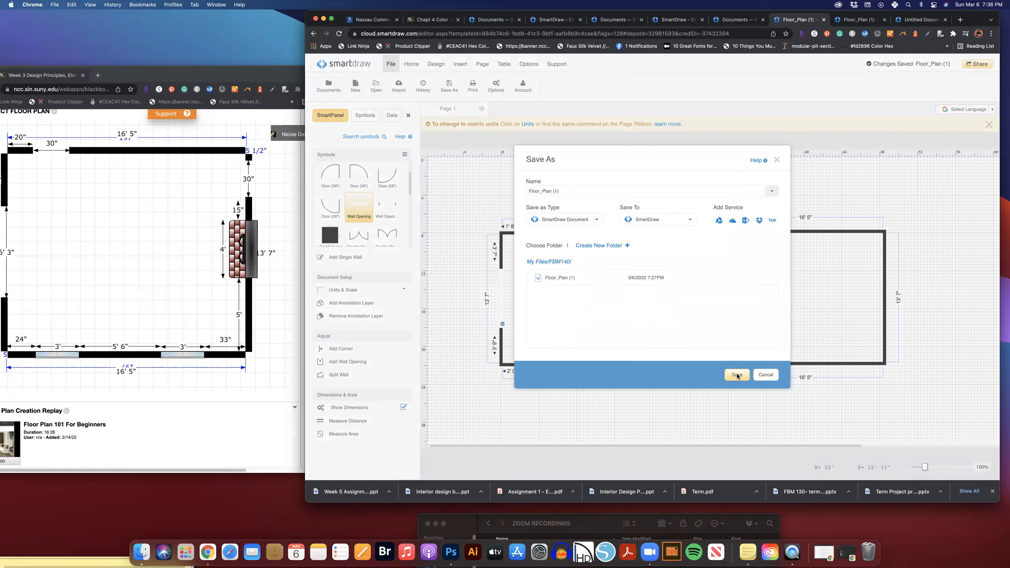
click(737, 374)
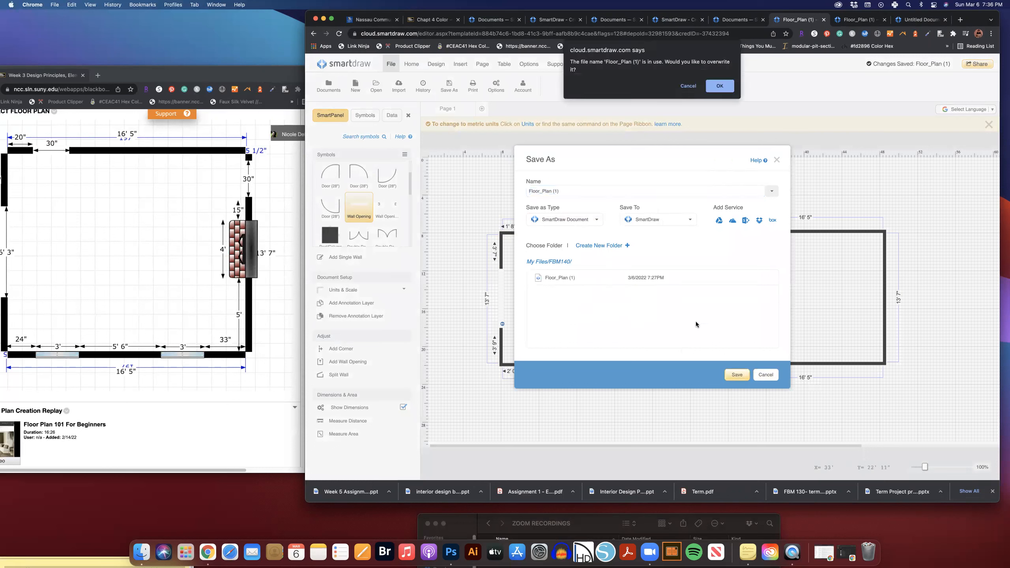
click(722, 88)
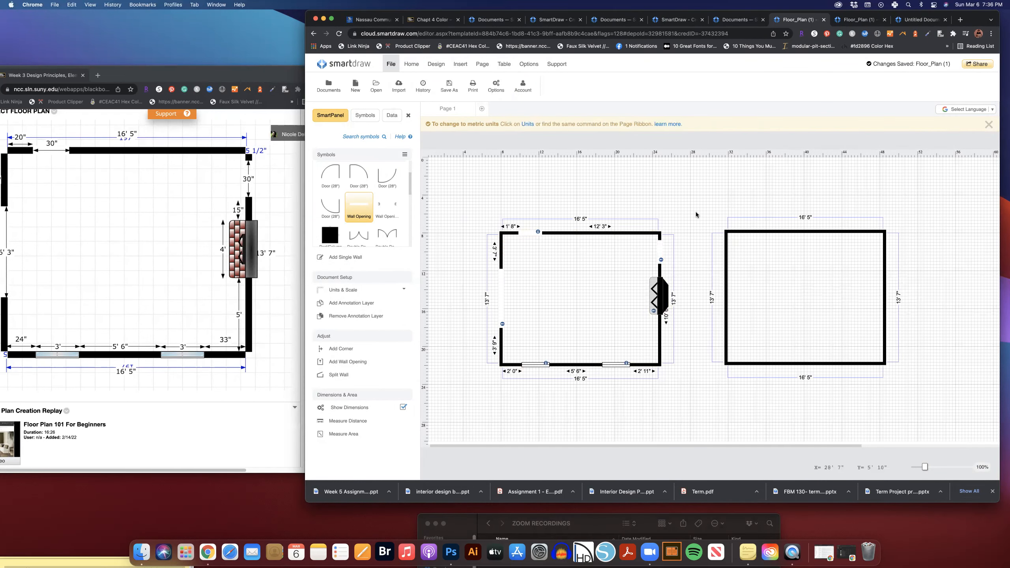
drag(620, 15, 497, 13)
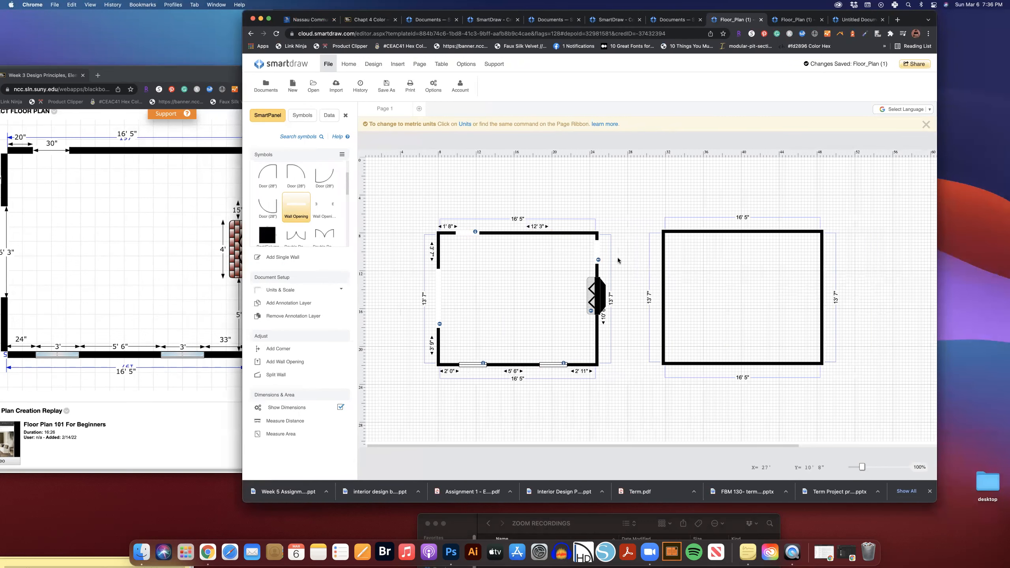